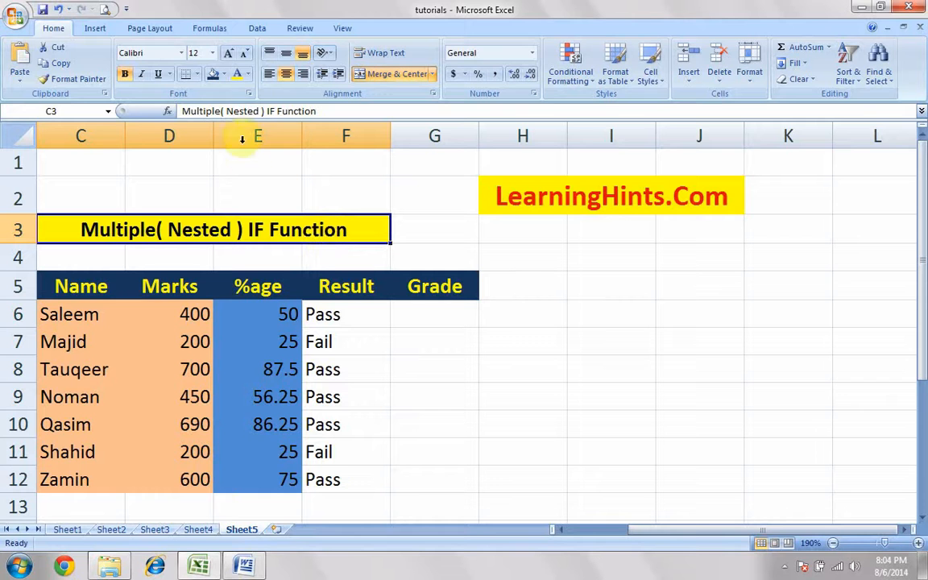
# Look up the IF function among the logical functions and close the list without inserting it
pyautogui.click(211, 28)
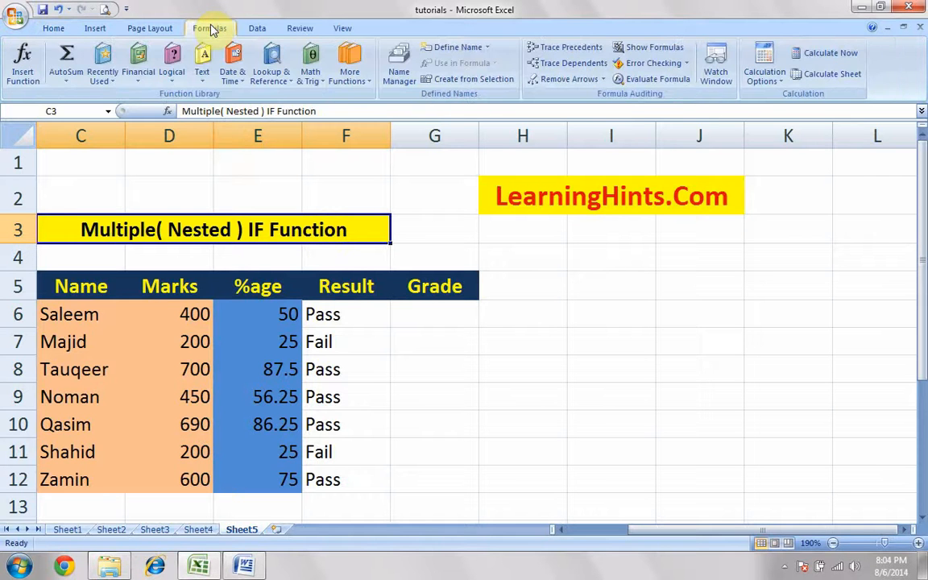
pyautogui.click(172, 64)
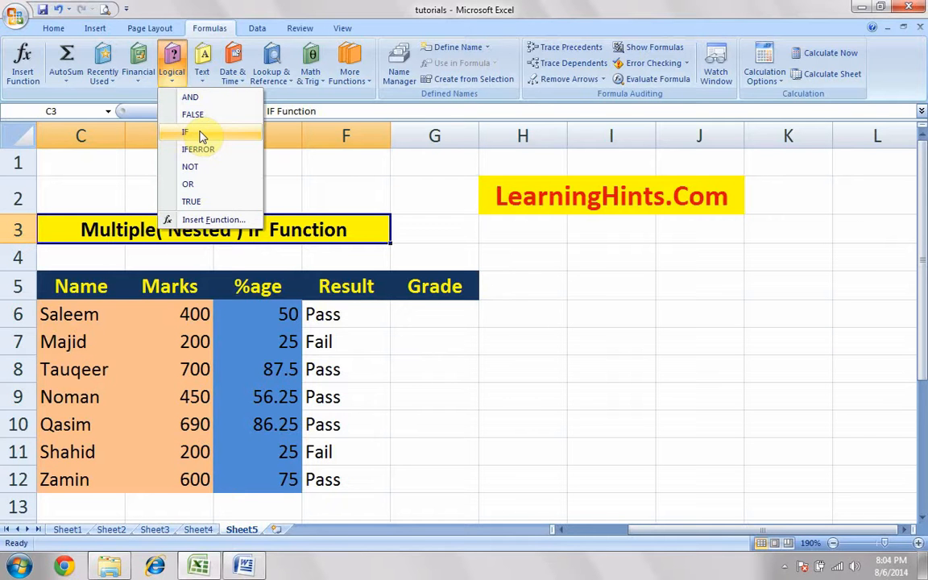
pyautogui.click(382, 235)
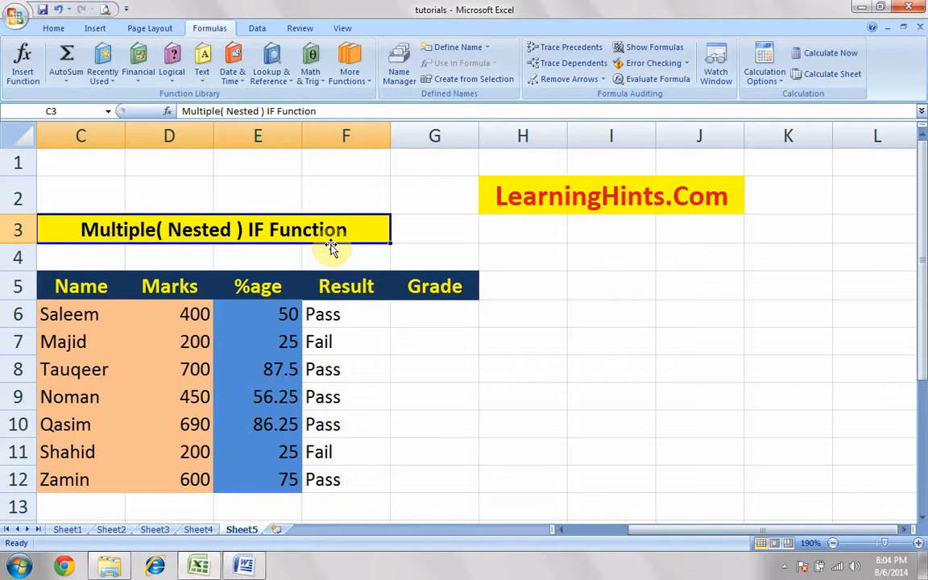
# Open the Result formula in F6 for editing and examine its logical test on the percentage cell
pyautogui.click(358, 316)
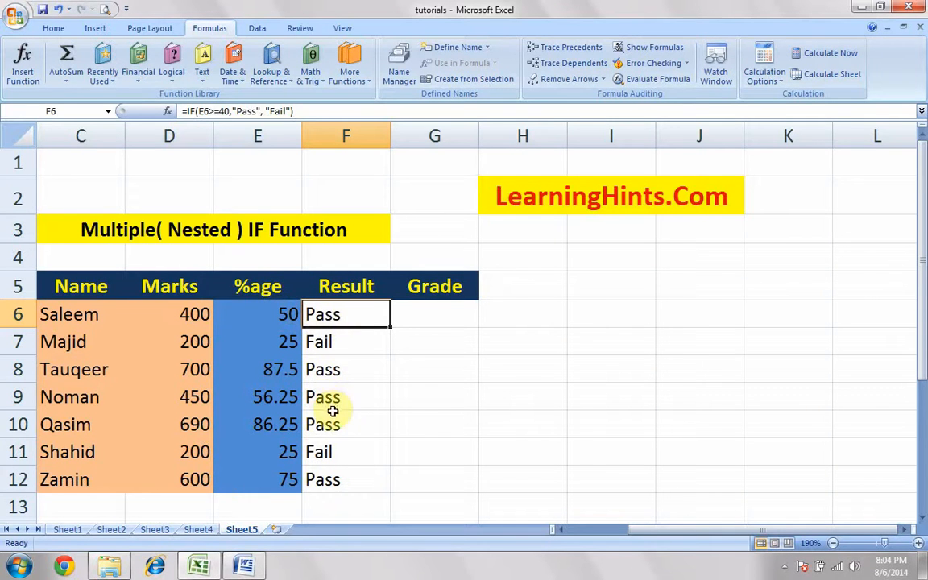
pyautogui.doubleClick(354, 314)
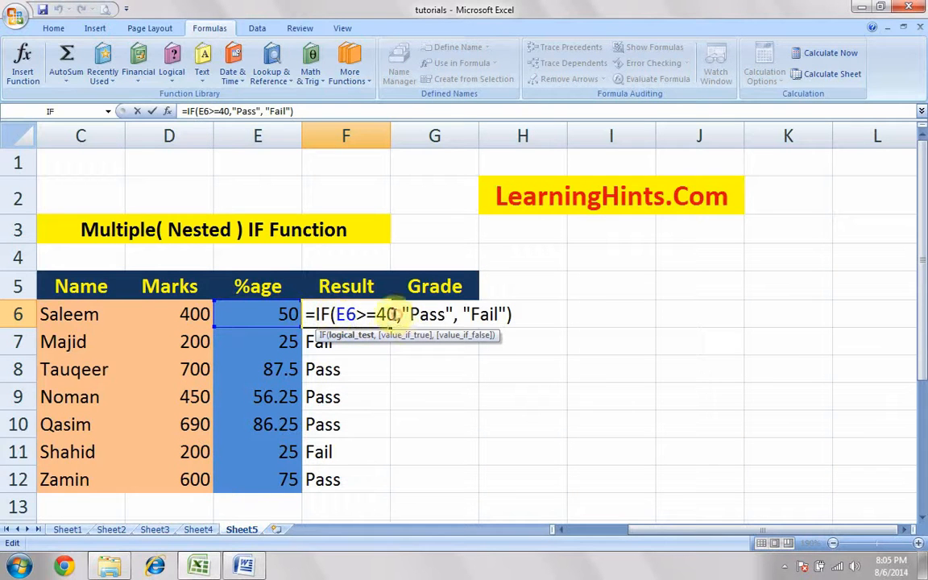
pyautogui.moveTo(391, 315); pyautogui.dragTo(342, 315)
pyautogui.click(337, 314)
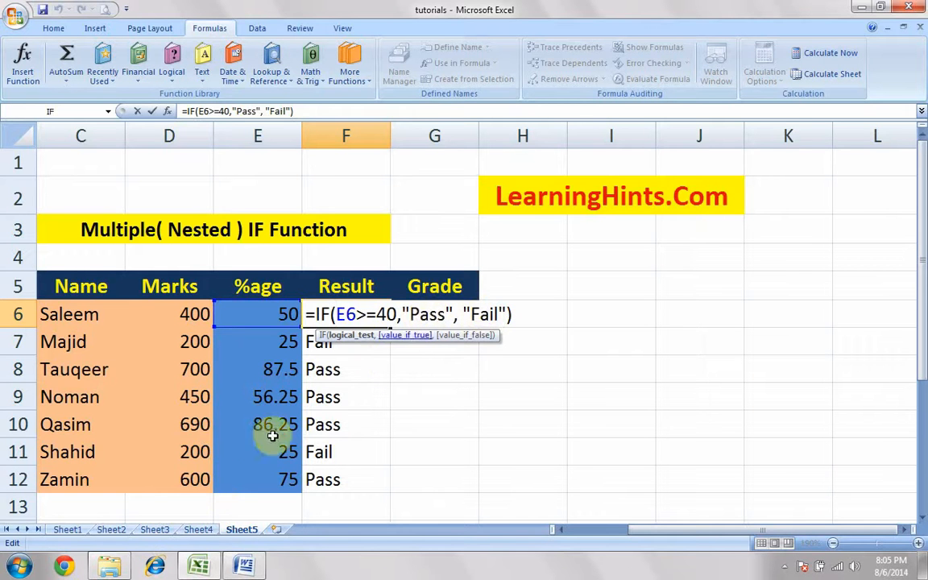
# Switch to the Word document, dismiss the Windows colour scheme prompt, and examine the condition D6>=40 in the simple IF formula
pyautogui.click(243, 567)
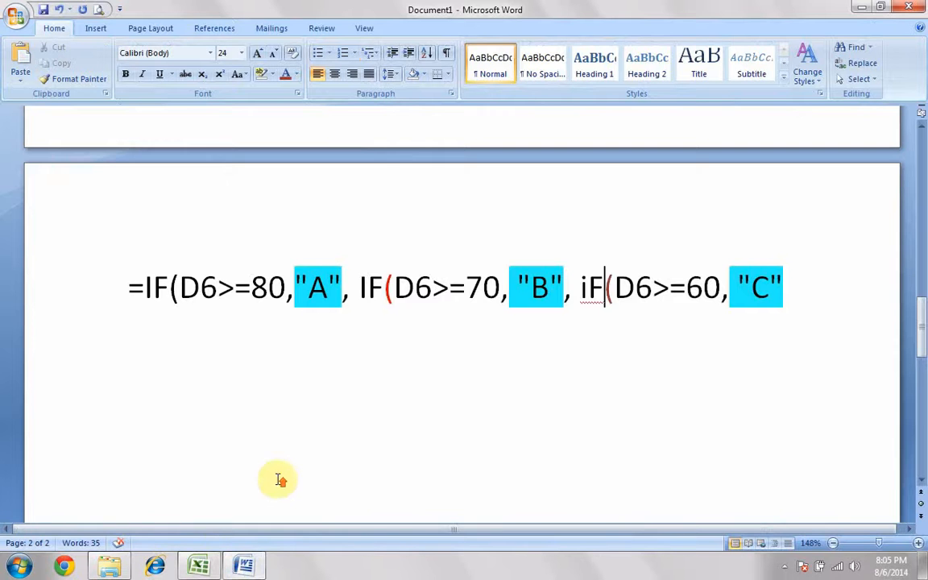
pyautogui.scroll(5, 278, 478)
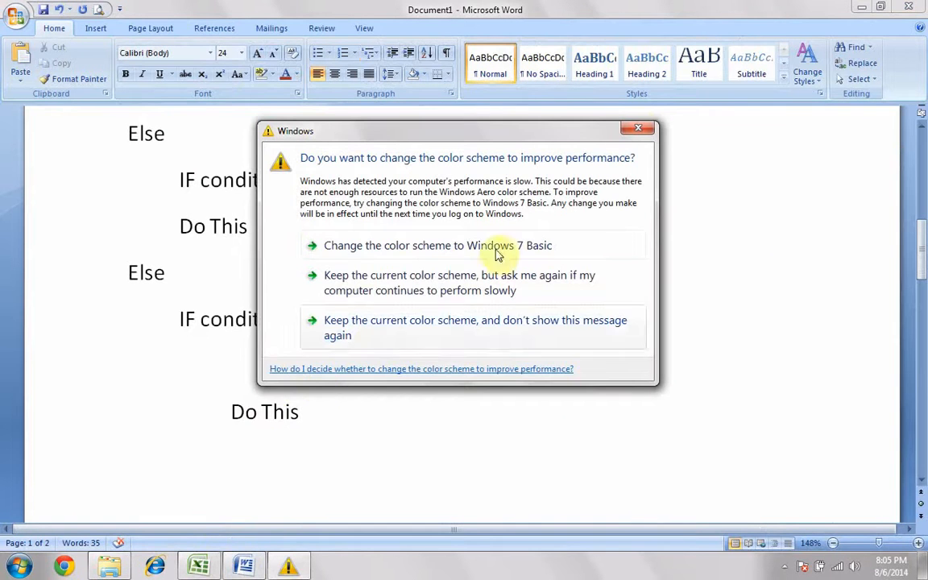
pyautogui.click(637, 128)
pyautogui.scroll(5, 445, 342)
pyautogui.scroll(3, 445, 345)
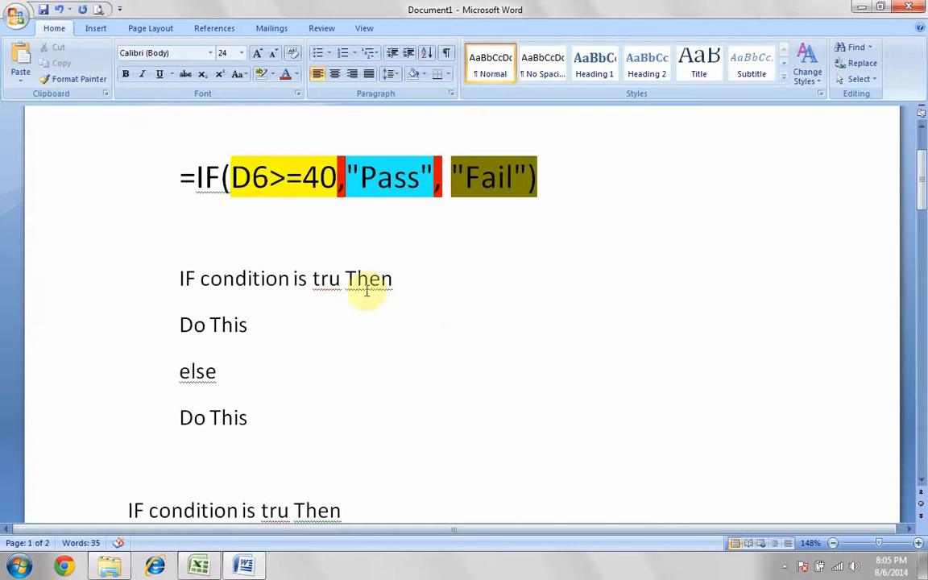
pyautogui.moveTo(337, 177); pyautogui.dragTo(232, 179)
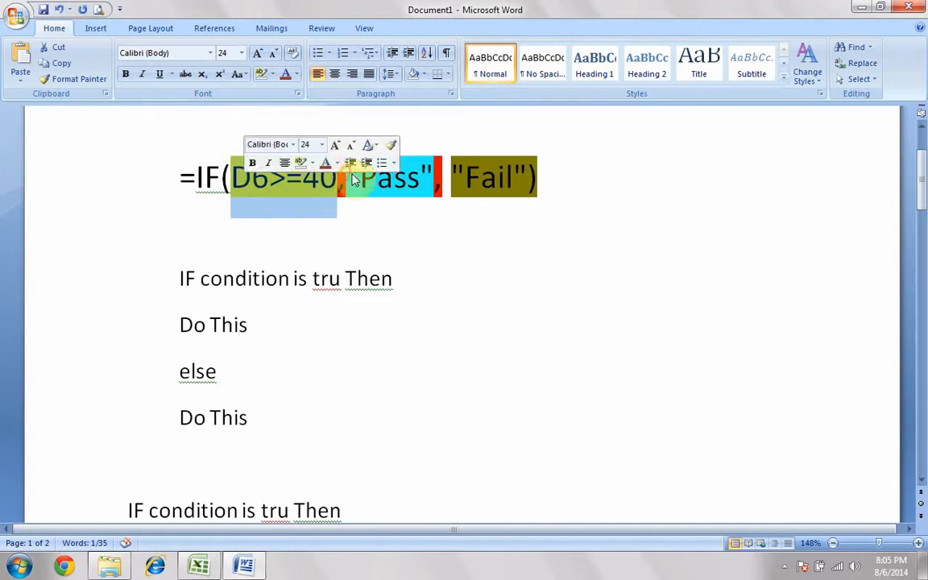
pyautogui.click(323, 179)
pyautogui.moveTo(335, 177); pyautogui.dragTo(231, 179)
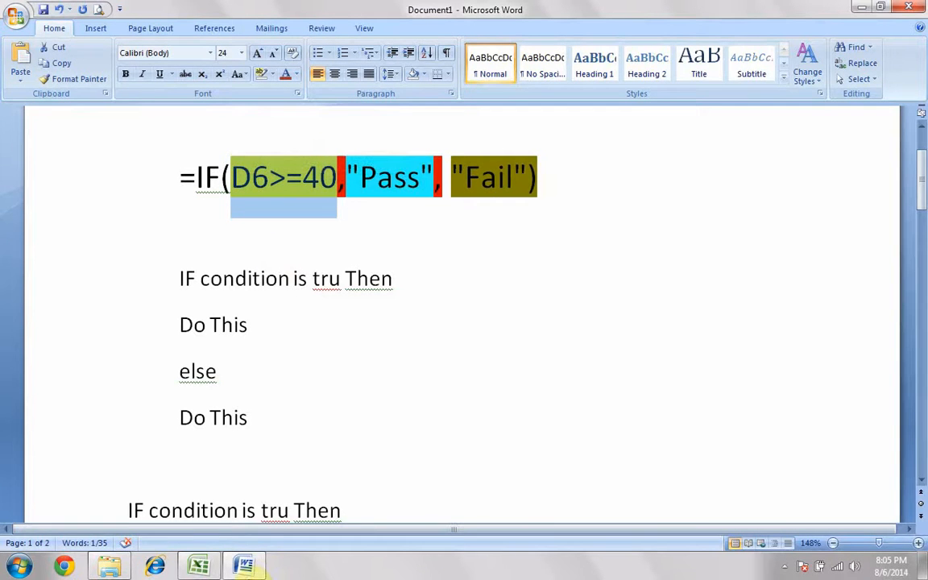
# Compare the F6 formula in Excel with the Word example and examine the commas separating the example's arguments
pyautogui.click(199, 567)
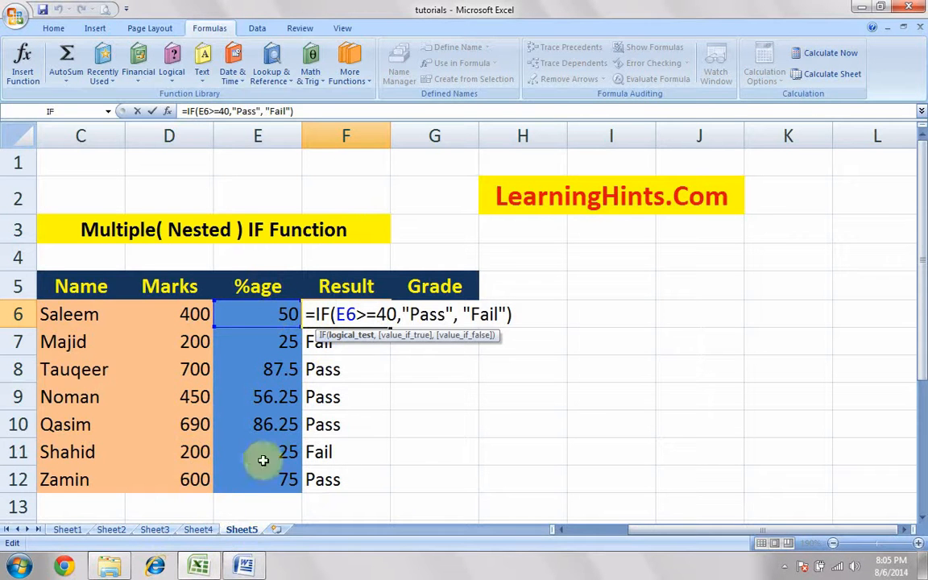
pyautogui.click(244, 565)
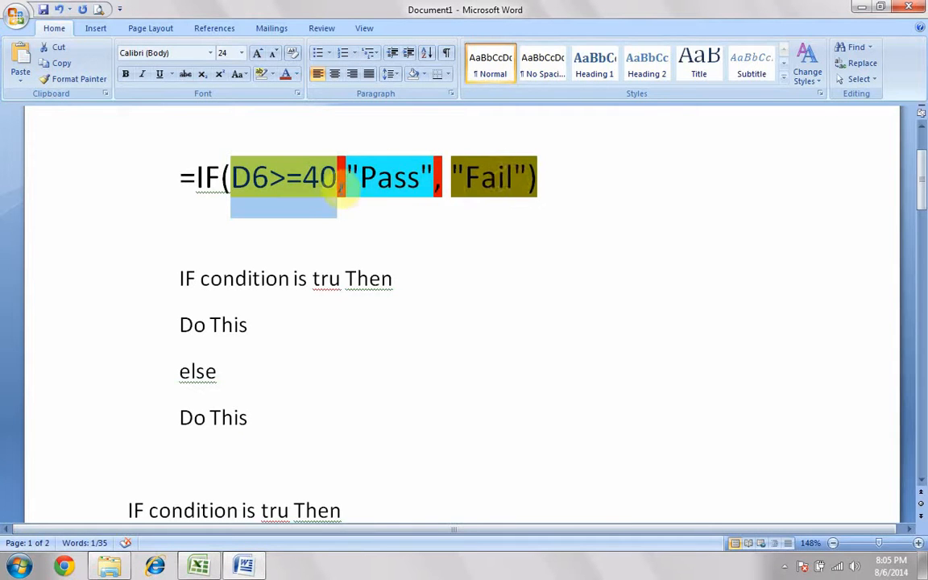
pyautogui.click(440, 190)
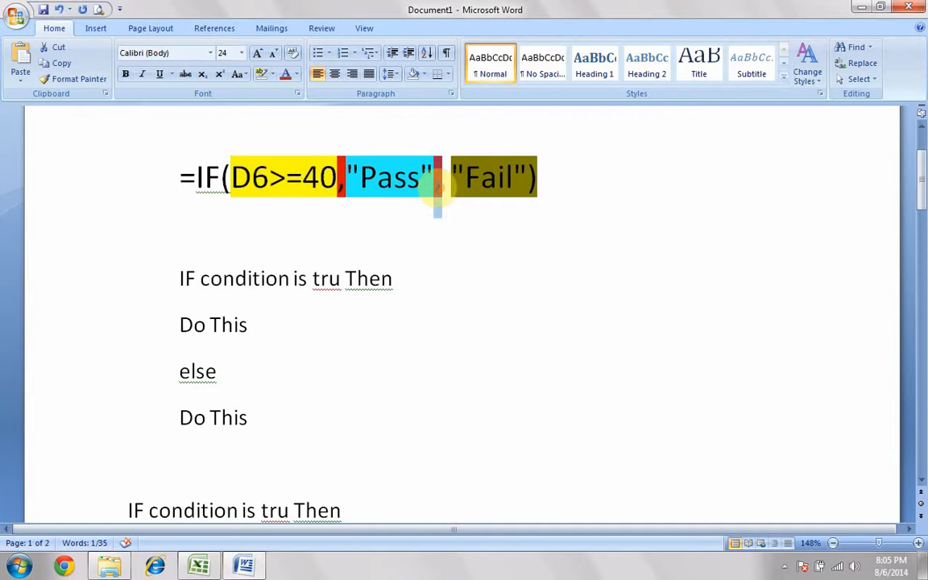
pyautogui.moveTo(347, 192); pyautogui.dragTo(341, 193)
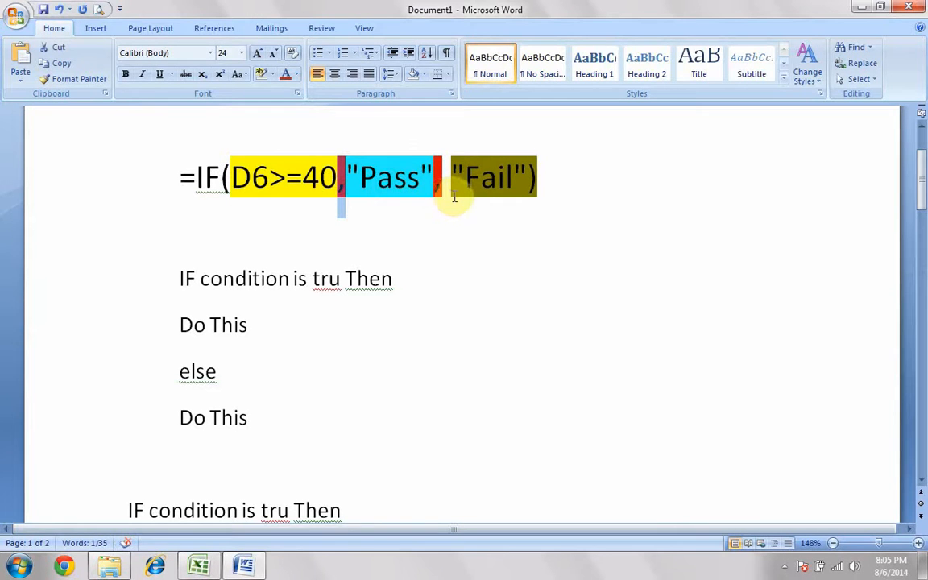
# Review the simple IF-Then-Else outline line by line against the Pass/Fail formula above it
pyautogui.scroll(-1, 456, 202)
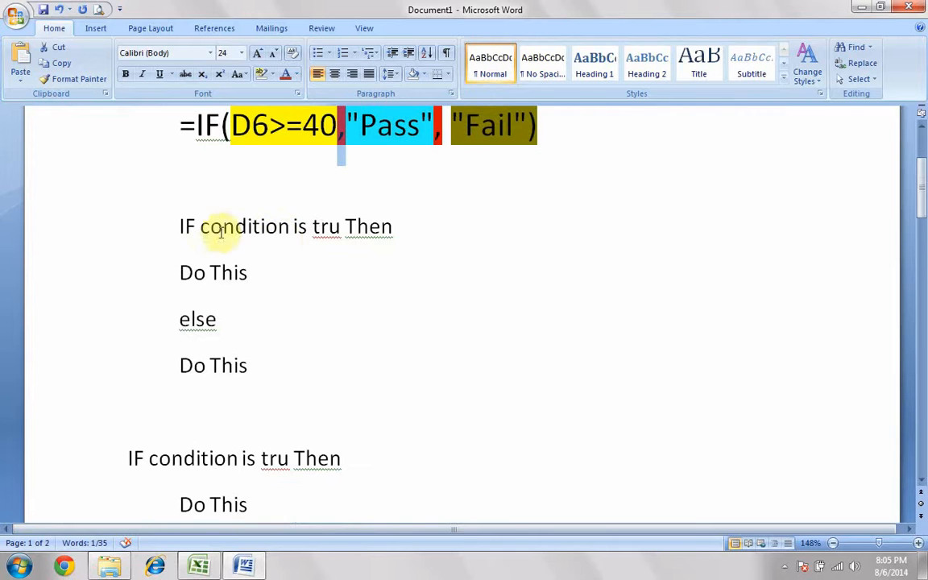
pyautogui.moveTo(182, 226); pyautogui.dragTo(362, 228)
pyautogui.click(369, 228)
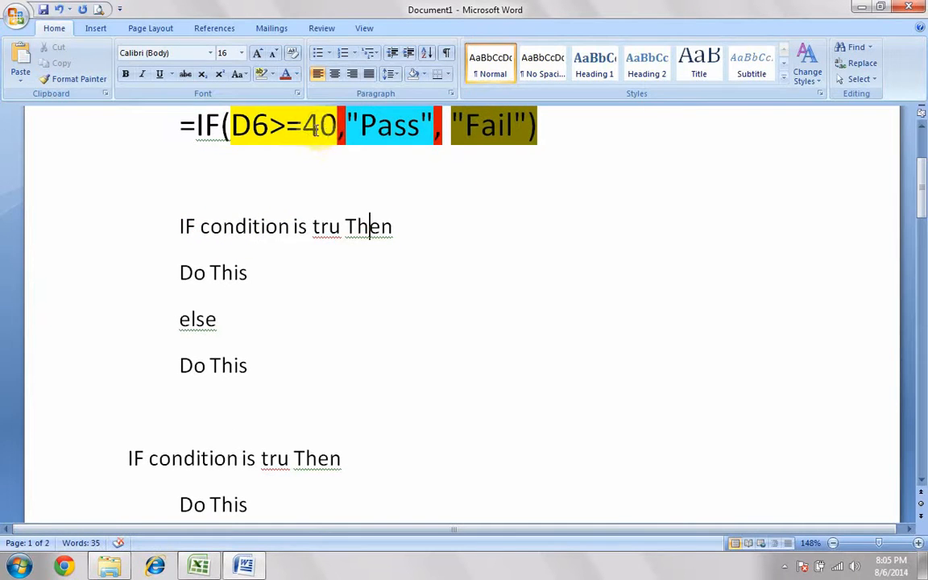
pyautogui.moveTo(181, 266); pyautogui.dragTo(247, 272)
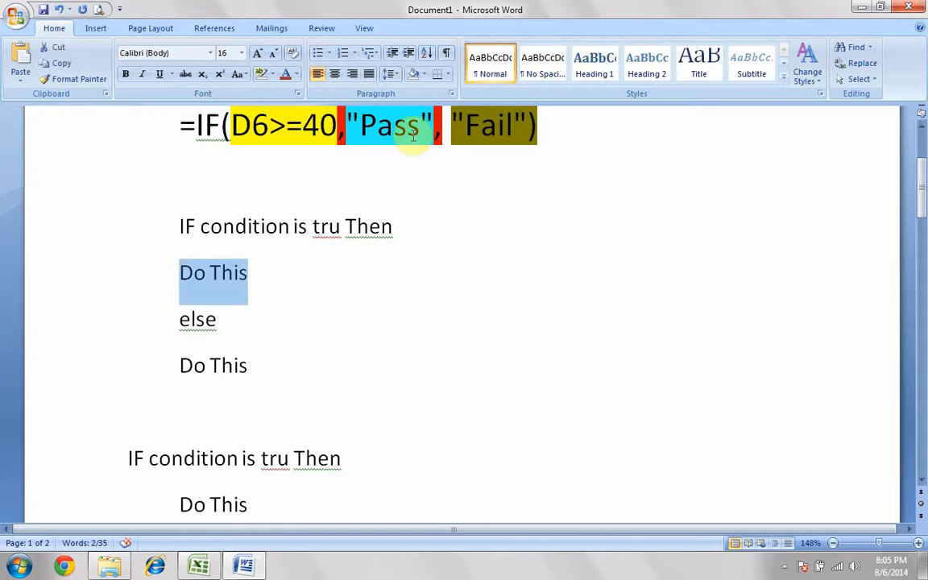
pyautogui.moveTo(191, 319); pyautogui.dragTo(218, 319)
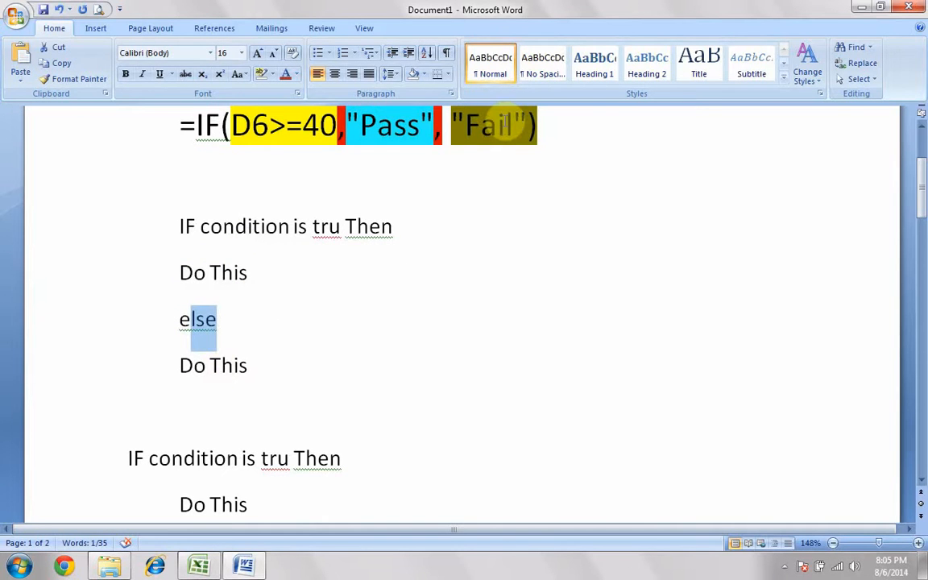
pyautogui.scroll(-2, 441, 298)
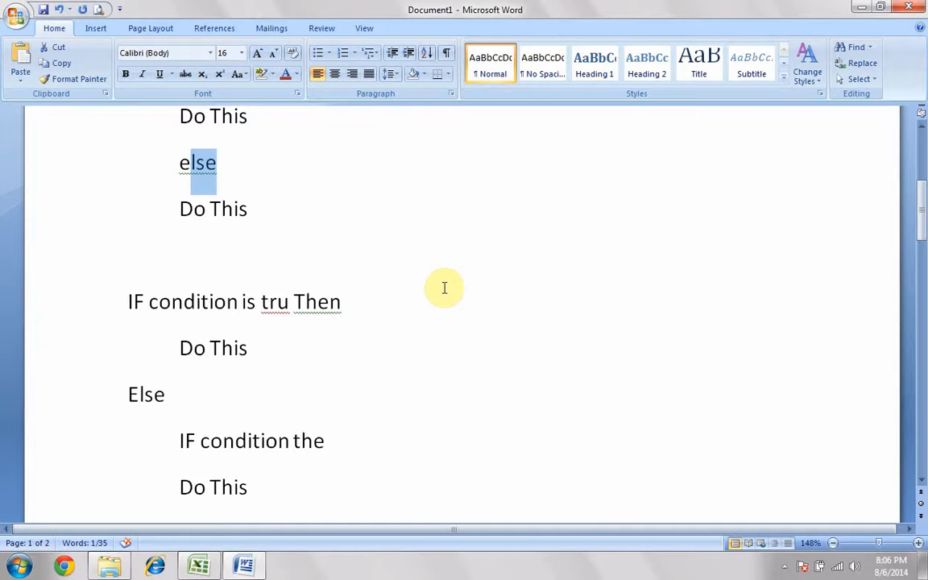
pyautogui.scroll(3, 442, 288)
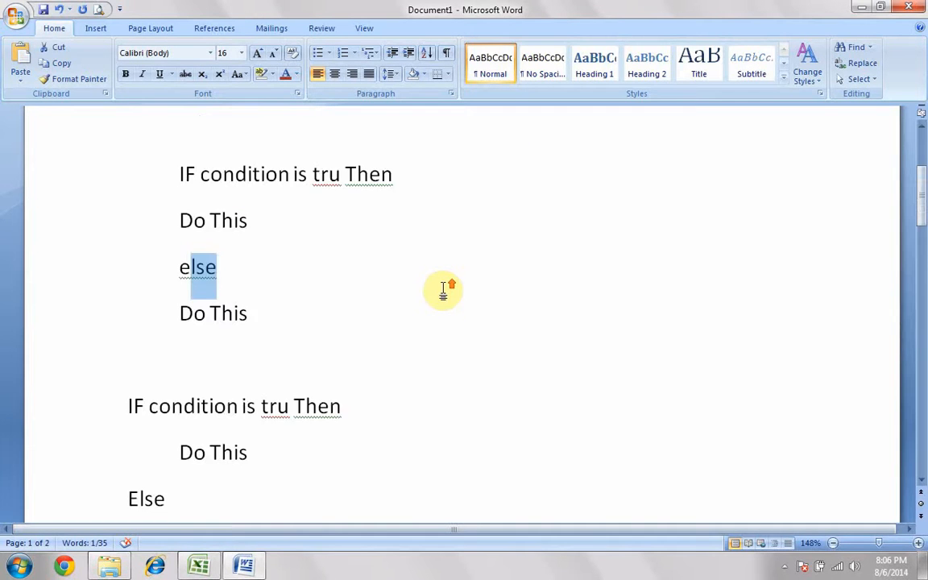
# Switch back to Excel, leave the F6 formula, check the percentage formula in E6 and select Grade cell G6
pyautogui.click(214, 568)
pyautogui.press('Return')
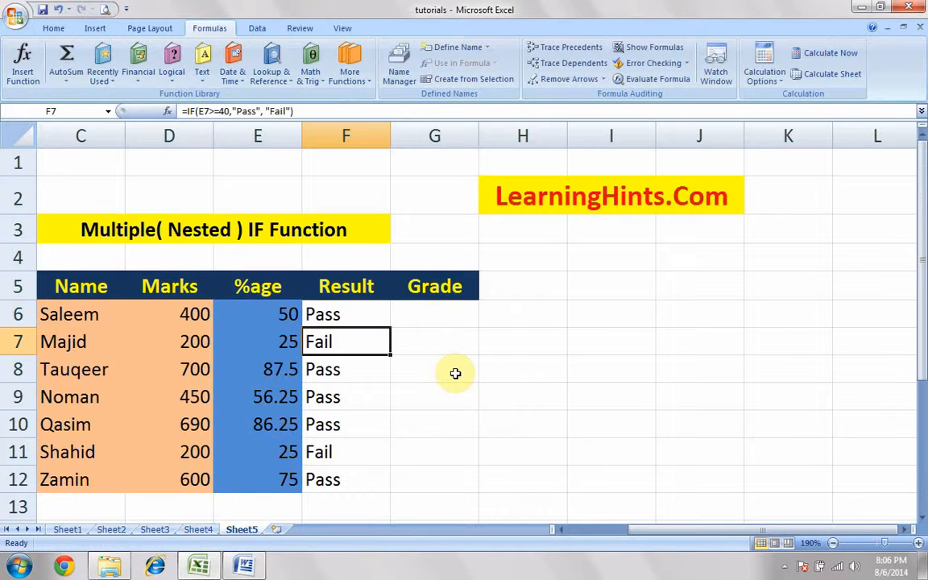
pyautogui.click(452, 314)
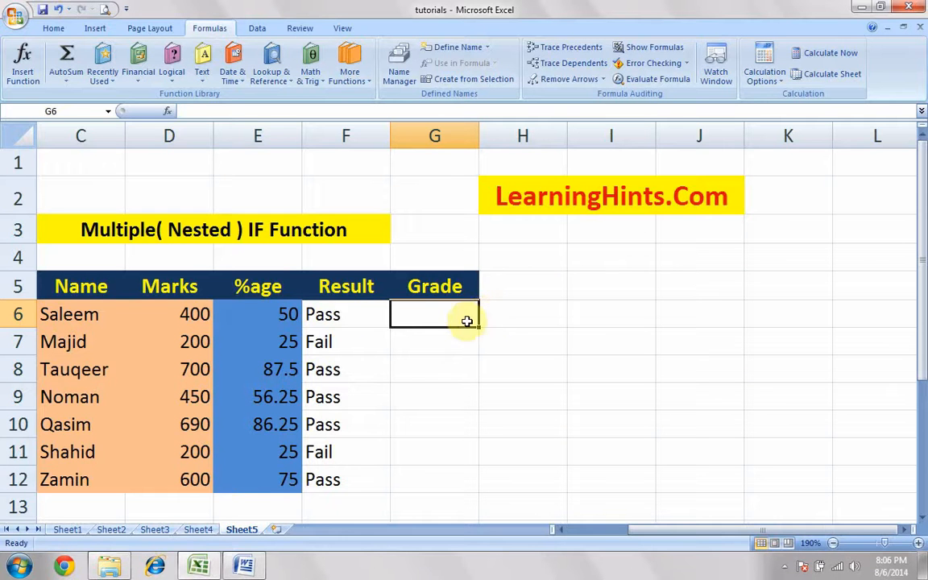
pyautogui.click(285, 315)
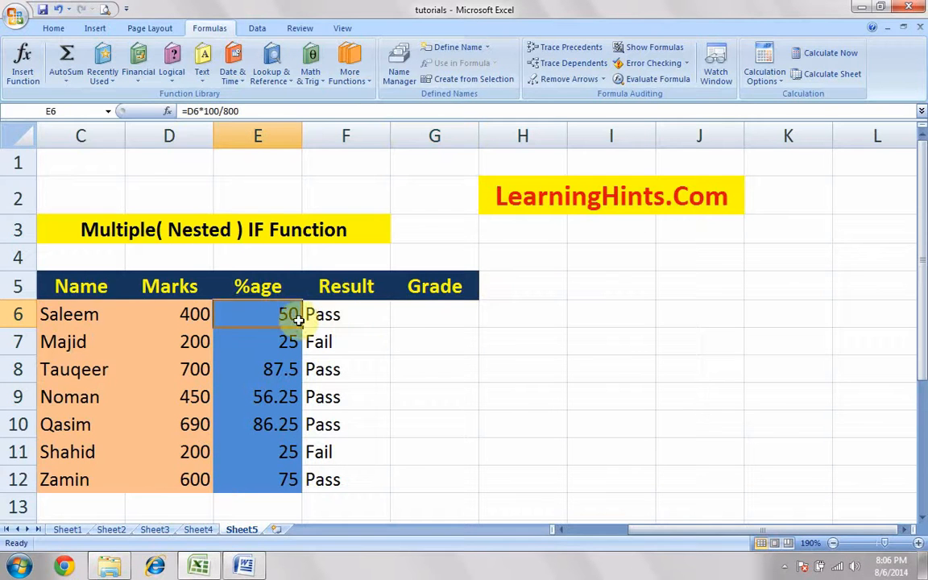
pyautogui.click(420, 315)
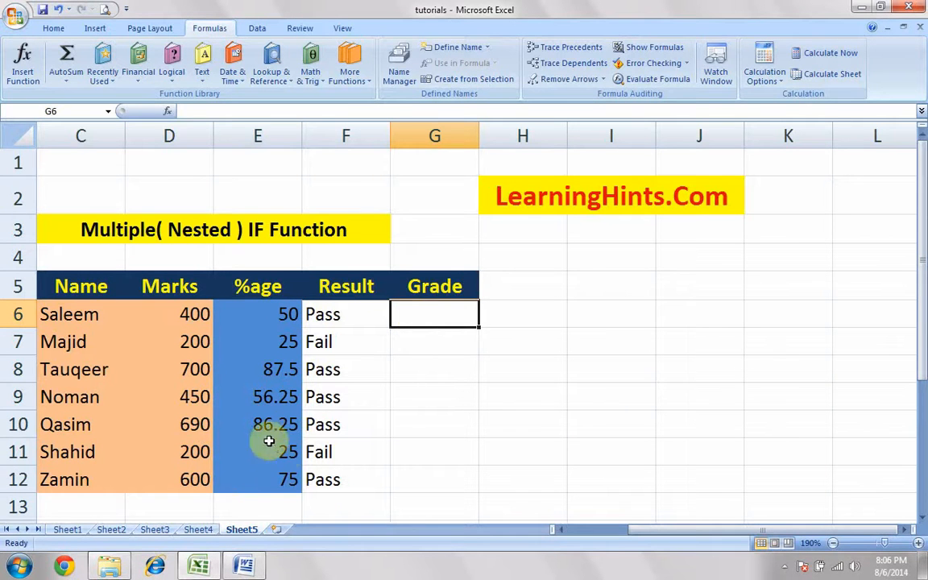
# Return to Word, dismiss the Windows colour scheme prompt, and examine the nested IF outline's conditions and their Do This branches
pyautogui.click(244, 566)
pyautogui.scroll(-6, 220, 440)
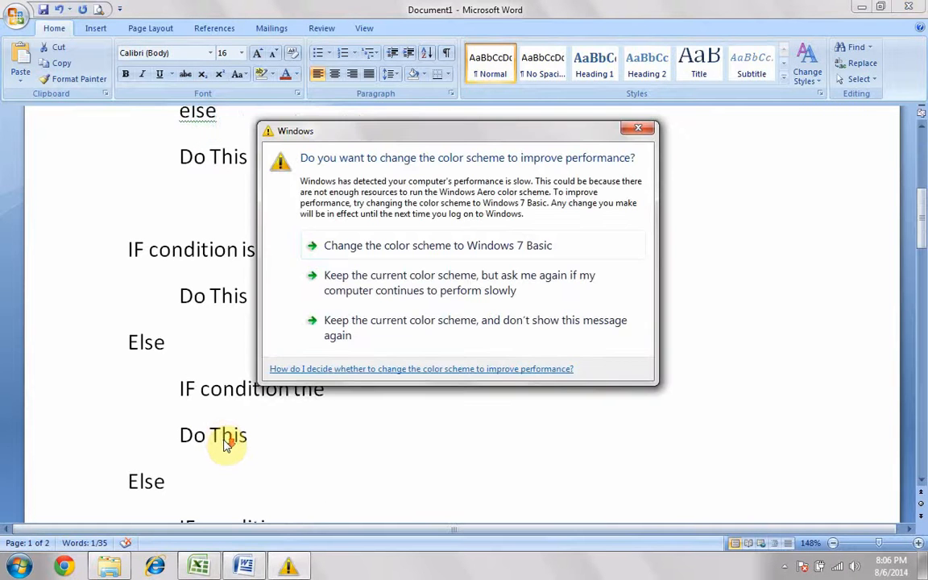
pyautogui.click(637, 129)
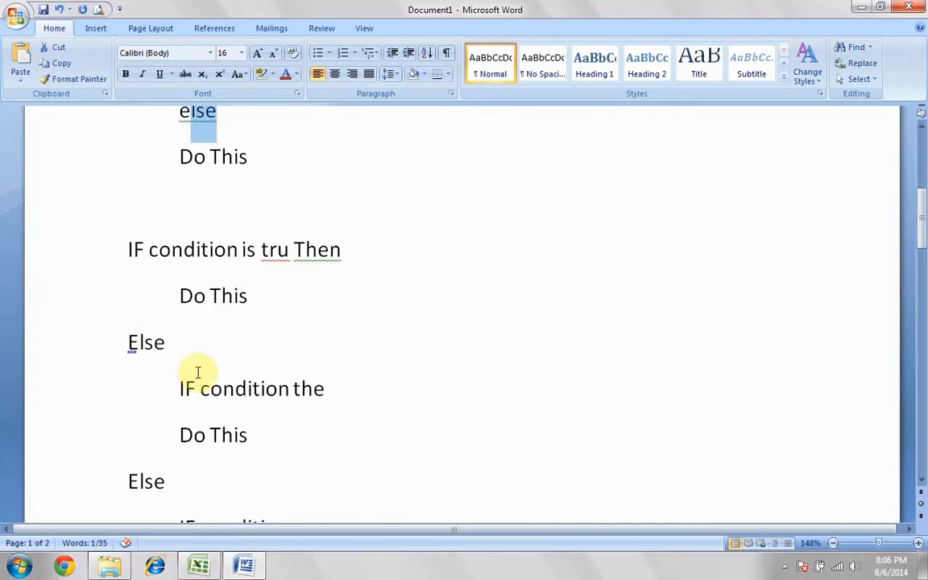
pyautogui.moveTo(181, 388); pyautogui.dragTo(312, 390)
pyautogui.click(316, 390)
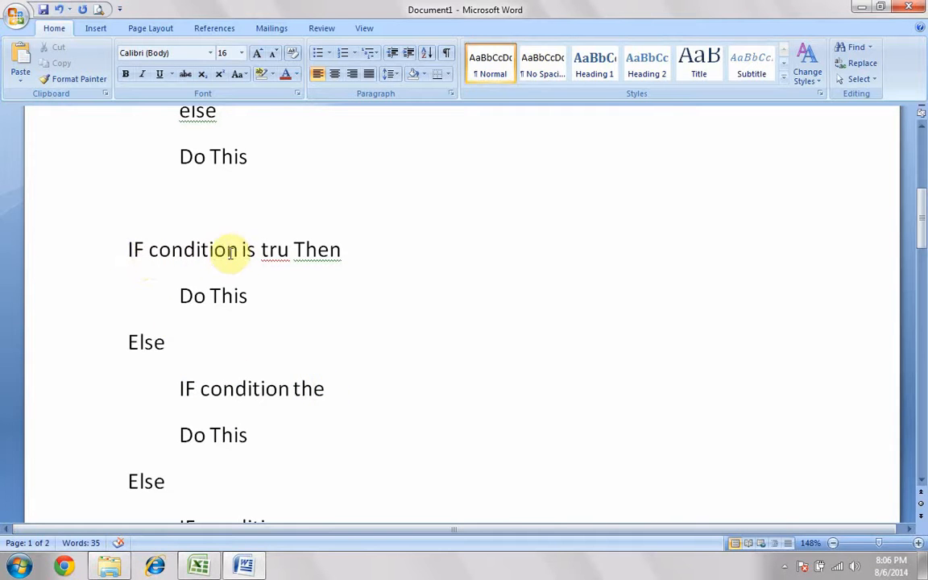
pyautogui.moveTo(179, 296); pyautogui.dragTo(249, 296)
pyautogui.click(249, 296)
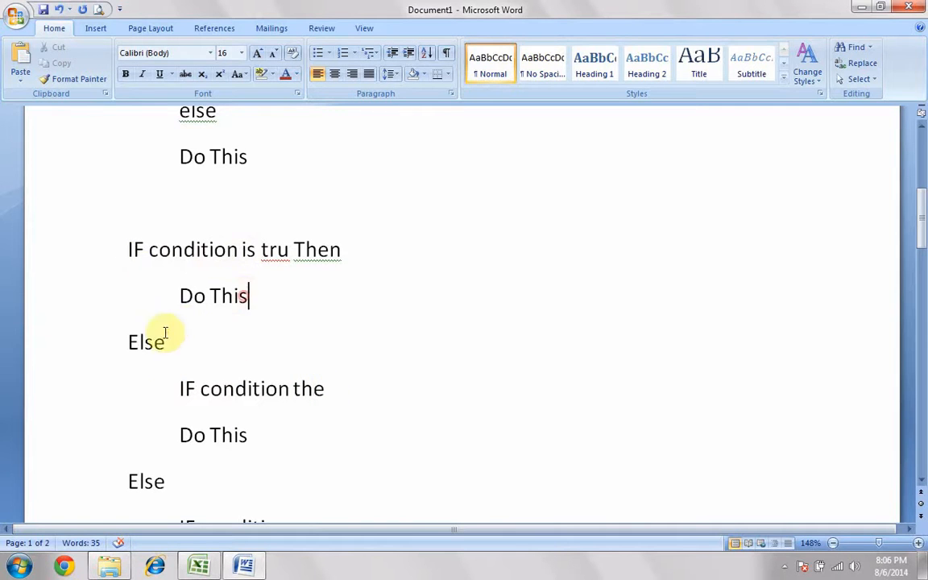
pyautogui.moveTo(179, 389); pyautogui.dragTo(324, 387)
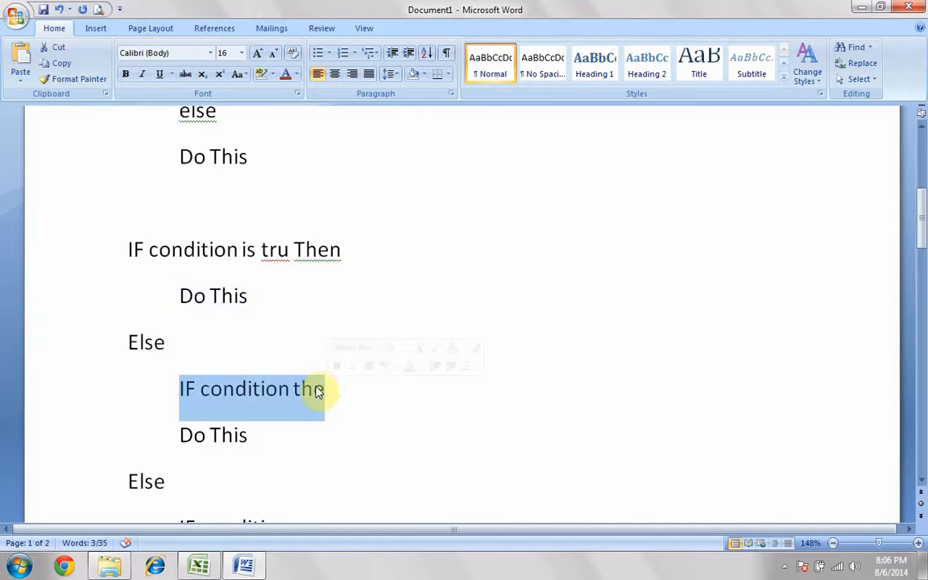
pyautogui.scroll(-2, 231, 436)
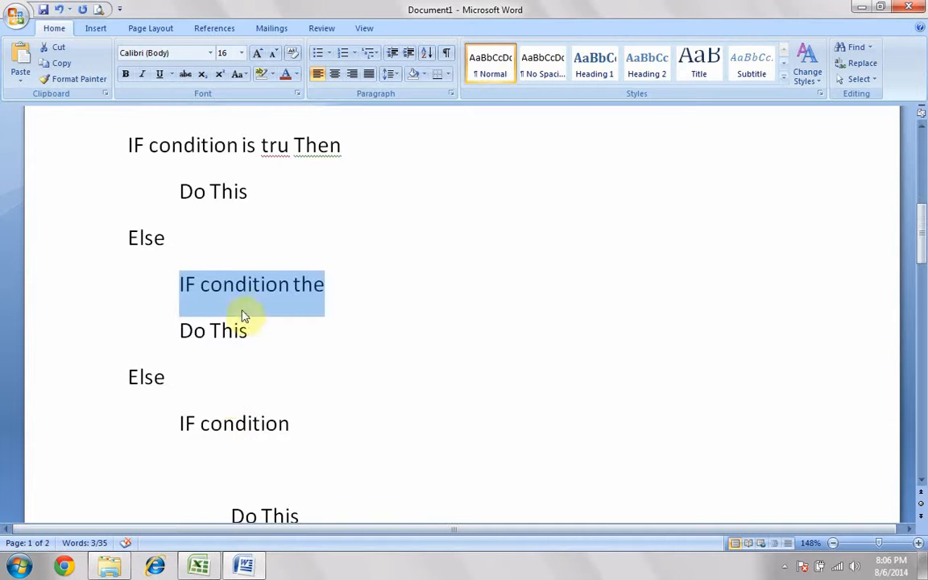
pyautogui.moveTo(180, 331); pyautogui.dragTo(253, 334)
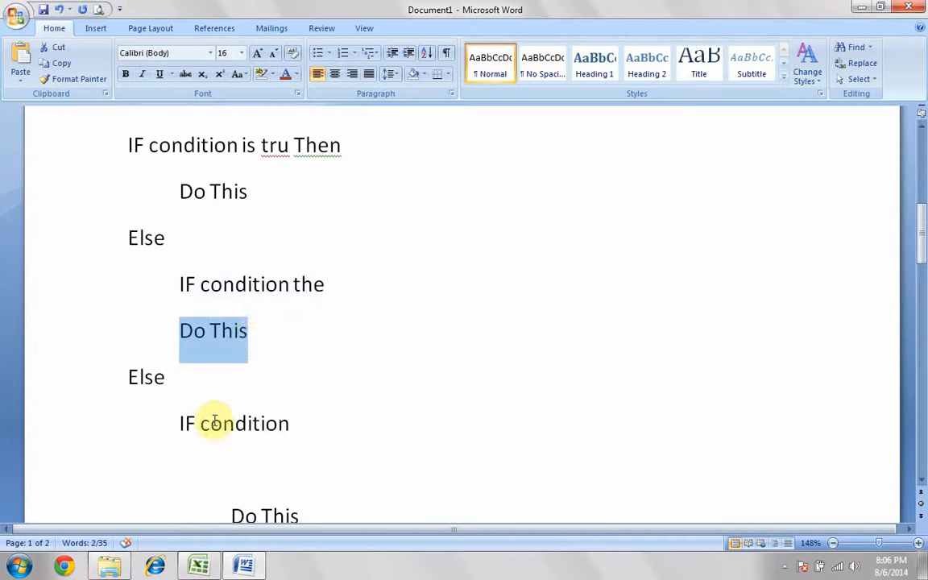
# Examine the first condition D6>=80 and its result "A" in the nested IF formula on page 2
pyautogui.scroll(-10, 215, 412)
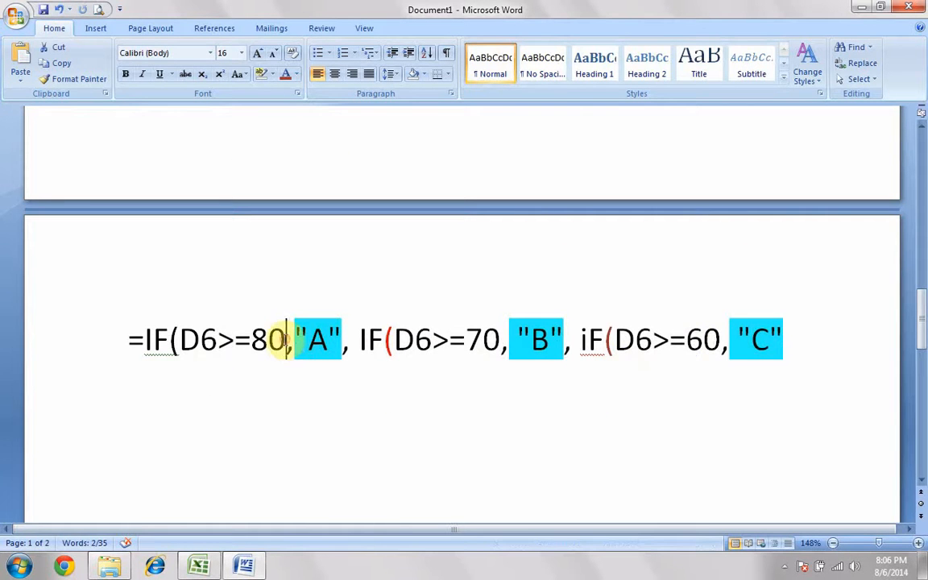
pyautogui.moveTo(286, 339); pyautogui.dragTo(199, 343)
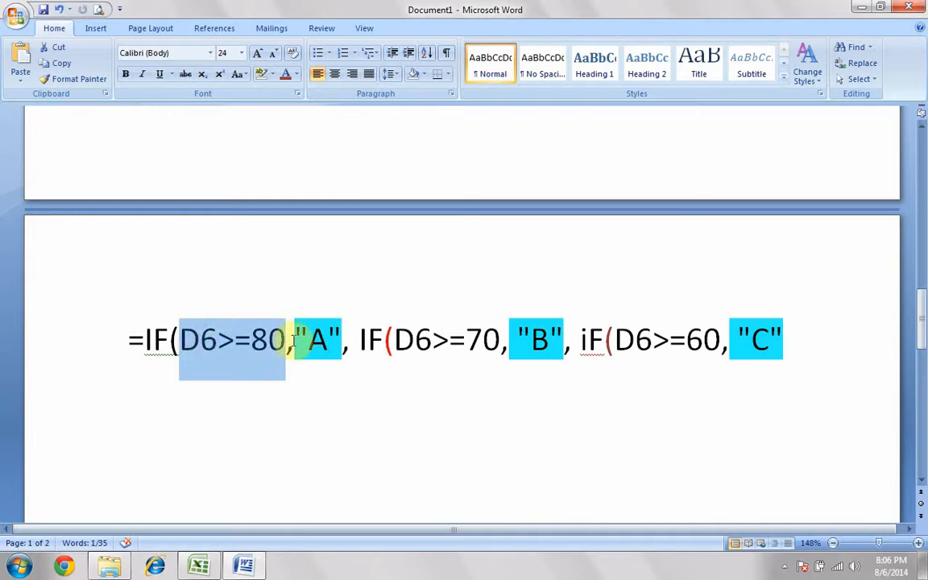
pyautogui.moveTo(289, 338); pyautogui.dragTo(332, 340)
pyautogui.click(353, 342)
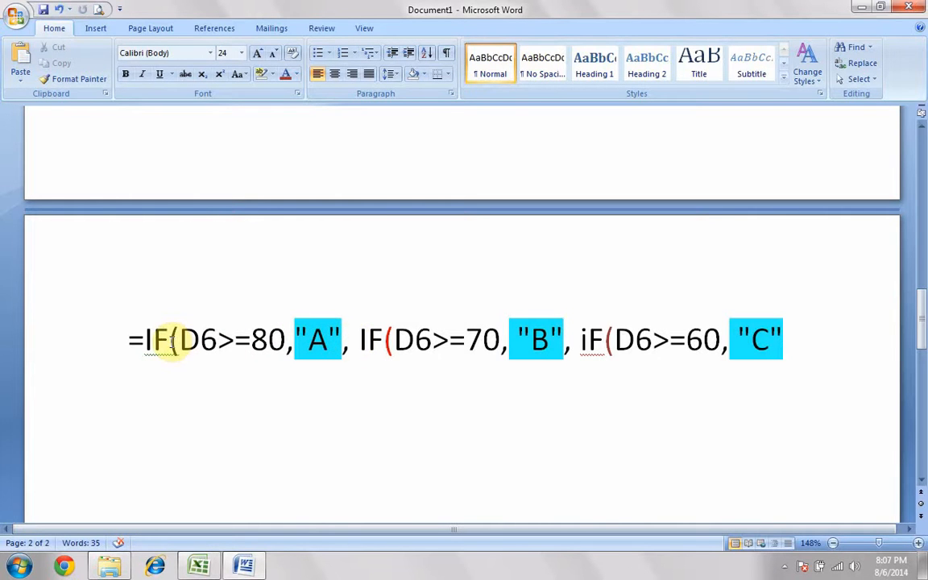
# Examine the first IF's opening bracket, D6>=80 test and "A" result, and dismiss the Windows prompt by keeping the current colour scheme
pyautogui.moveTo(168, 342); pyautogui.dragTo(179, 342)
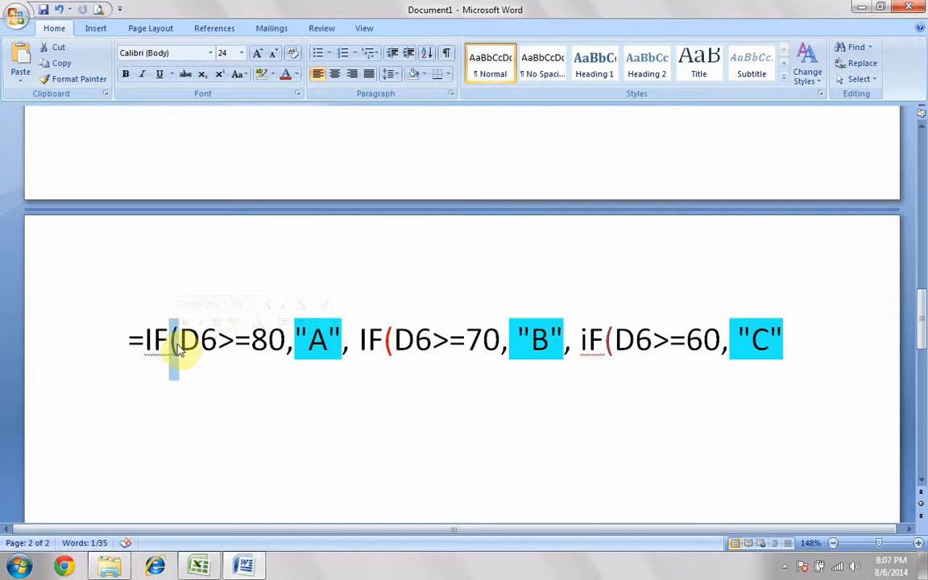
pyautogui.click(357, 344)
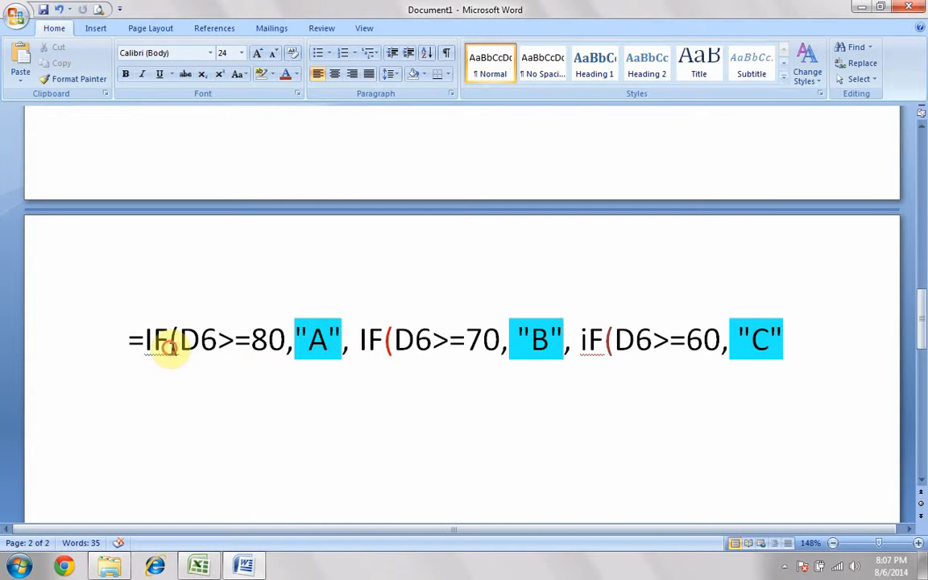
pyautogui.moveTo(170, 343); pyautogui.dragTo(342, 342)
pyautogui.click(369, 352)
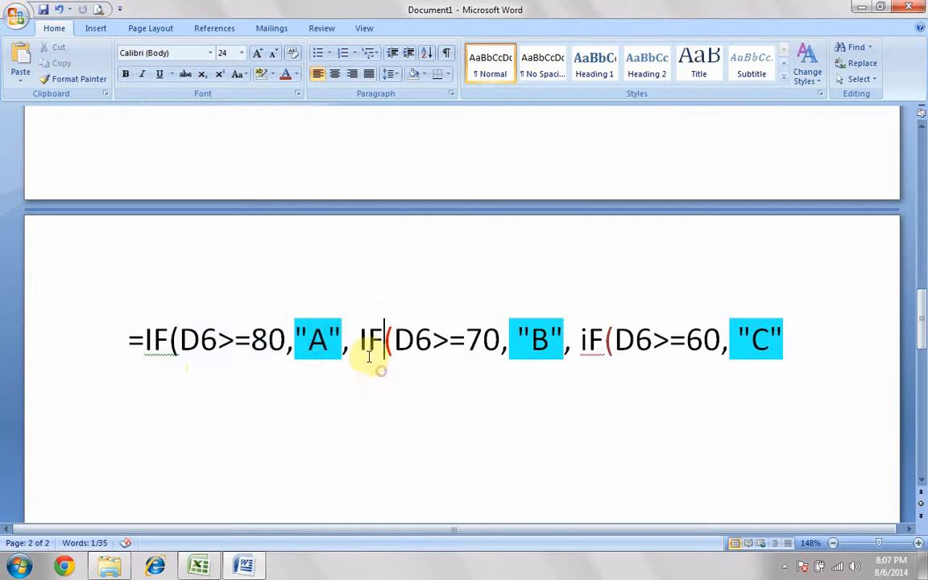
pyautogui.click(376, 345)
pyautogui.moveTo(145, 352); pyautogui.dragTo(337, 349)
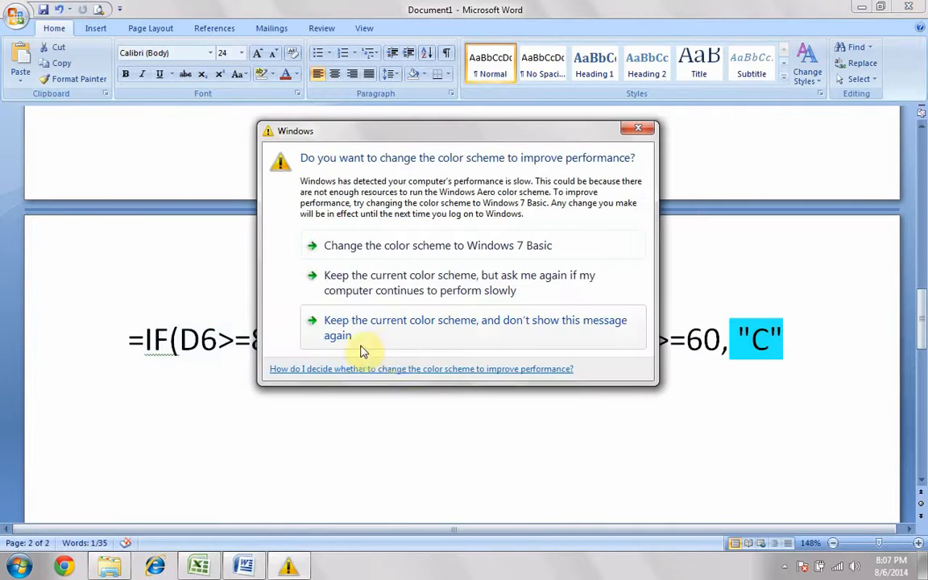
pyautogui.click(386, 332)
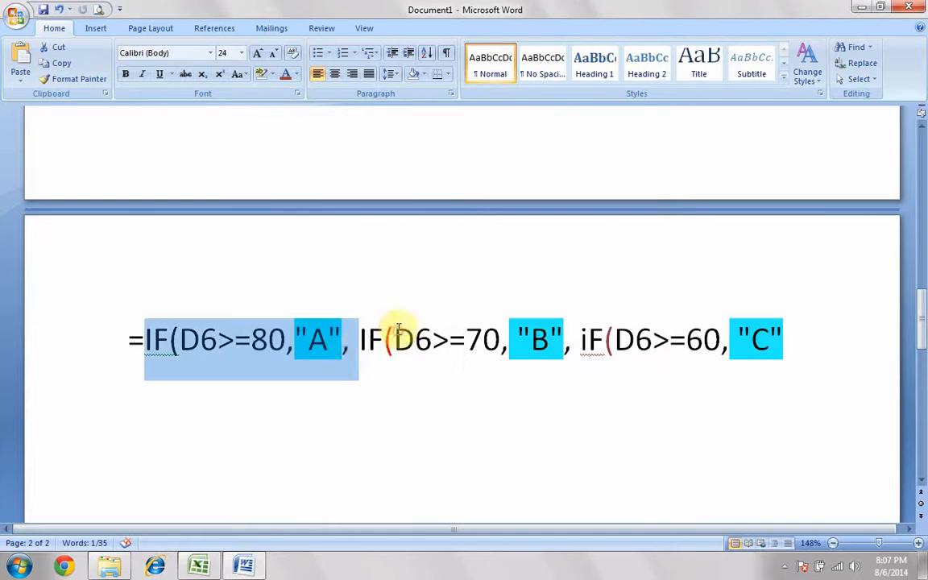
# Compare the second IF's D6>=70 test and "B" result with the start of the third IF
pyautogui.click(365, 341)
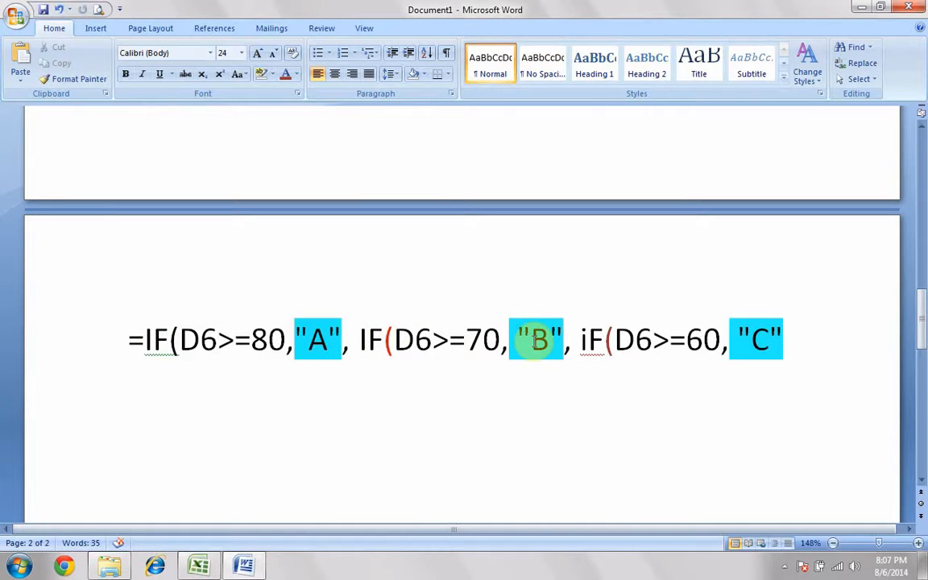
pyautogui.moveTo(362, 340); pyautogui.dragTo(538, 342)
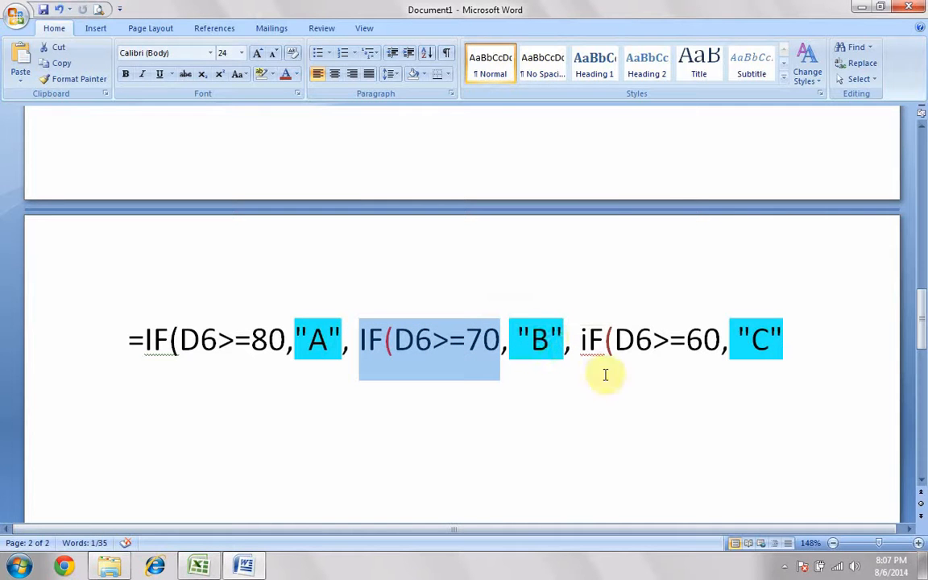
pyautogui.moveTo(582, 341); pyautogui.dragTo(615, 345)
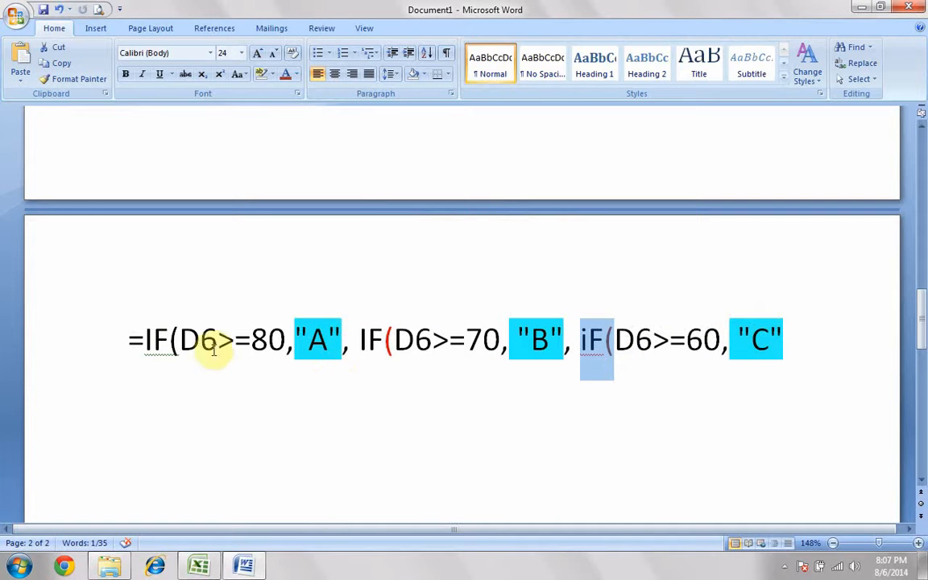
# Switch to Excel, look through the available logical functions for Grade cell G6, and cancel the cell entry
pyautogui.click(199, 566)
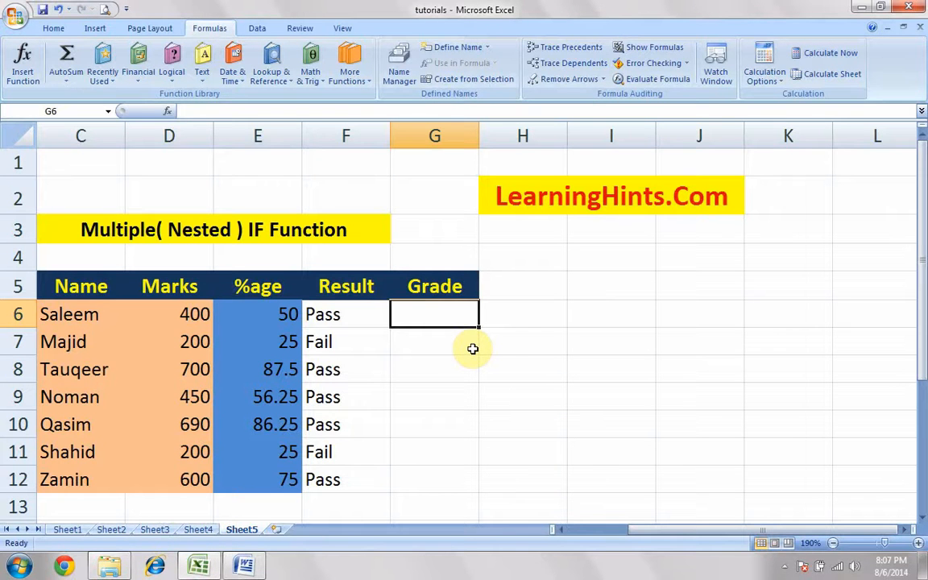
pyautogui.write('+')
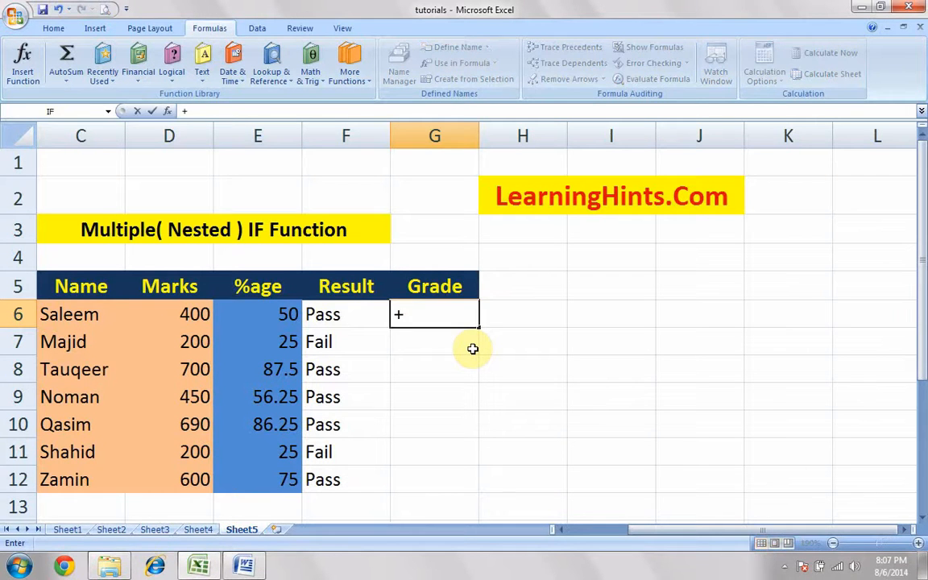
pyautogui.press('BackSpace')
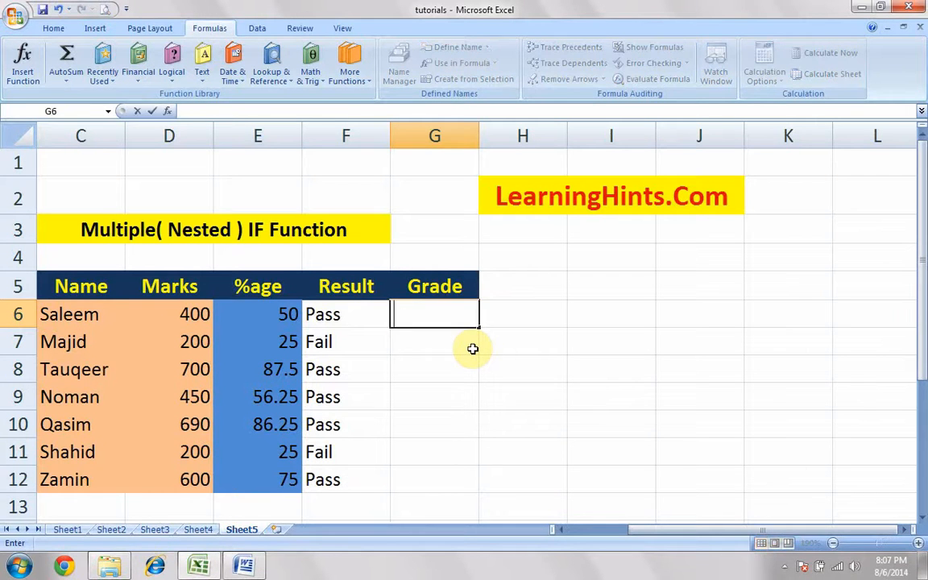
pyautogui.click(172, 69)
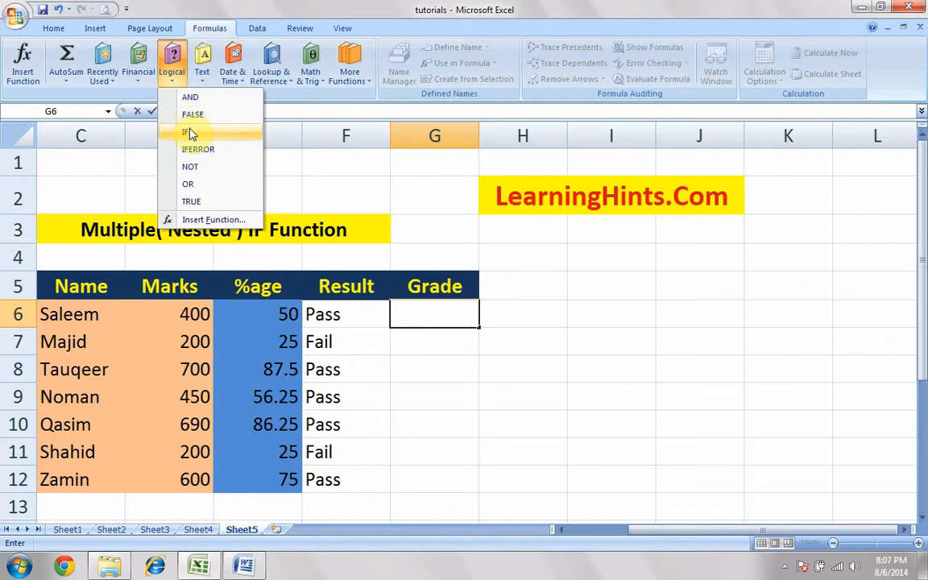
pyautogui.click(498, 334)
pyautogui.doubleClick(444, 319)
pyautogui.press('Escape')
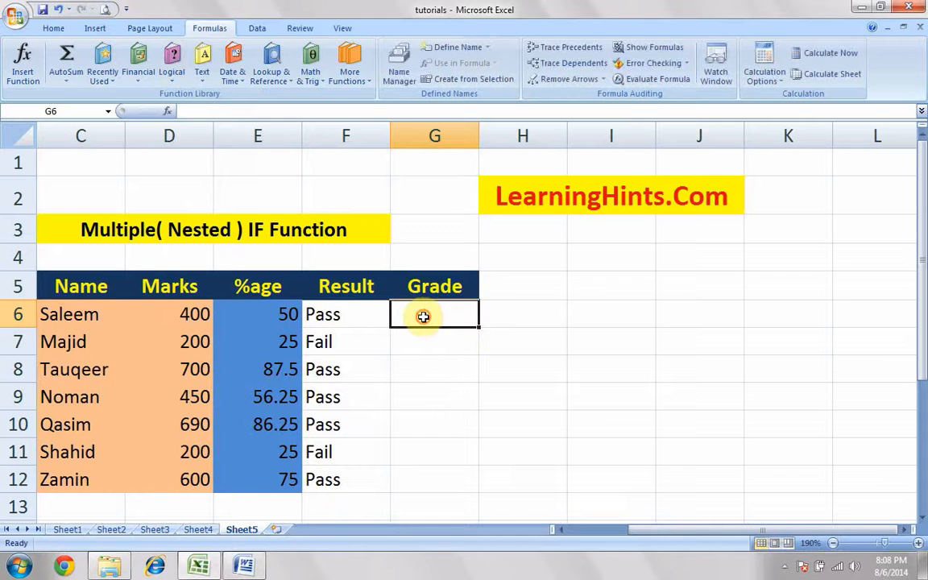
# Start an IF formula in Grade cell G6 with the logical test E6>=80
pyautogui.write('+')
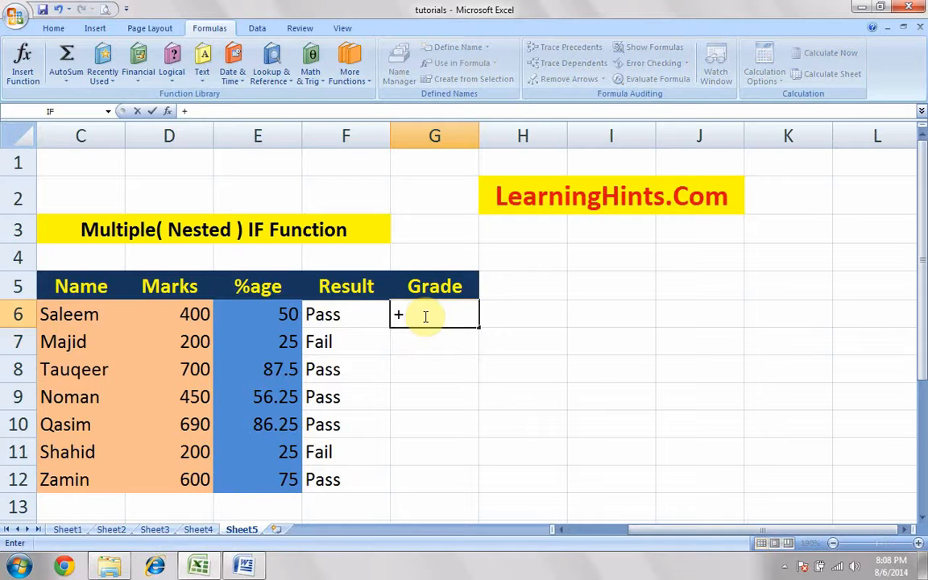
pyautogui.press('BackSpace')
pyautogui.write('=If')
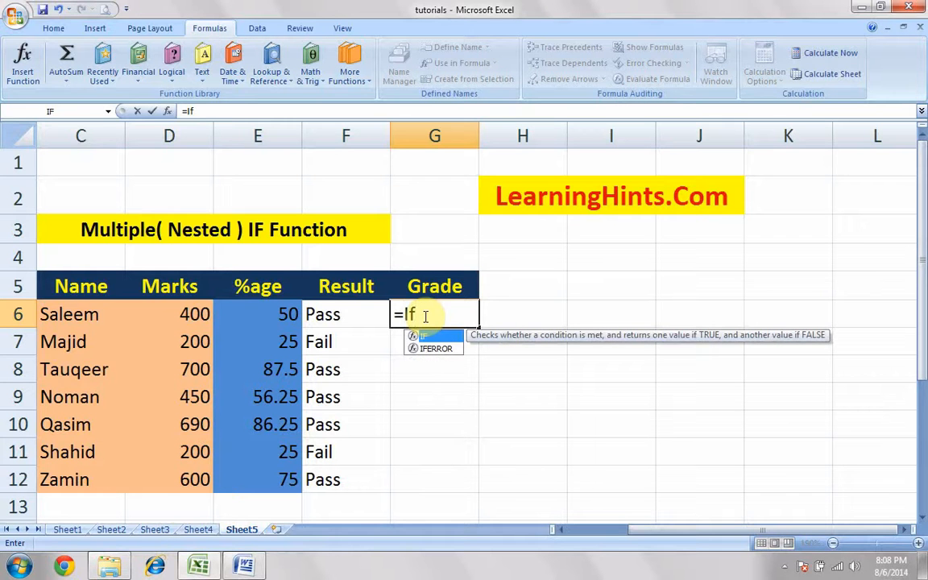
pyautogui.write('(')
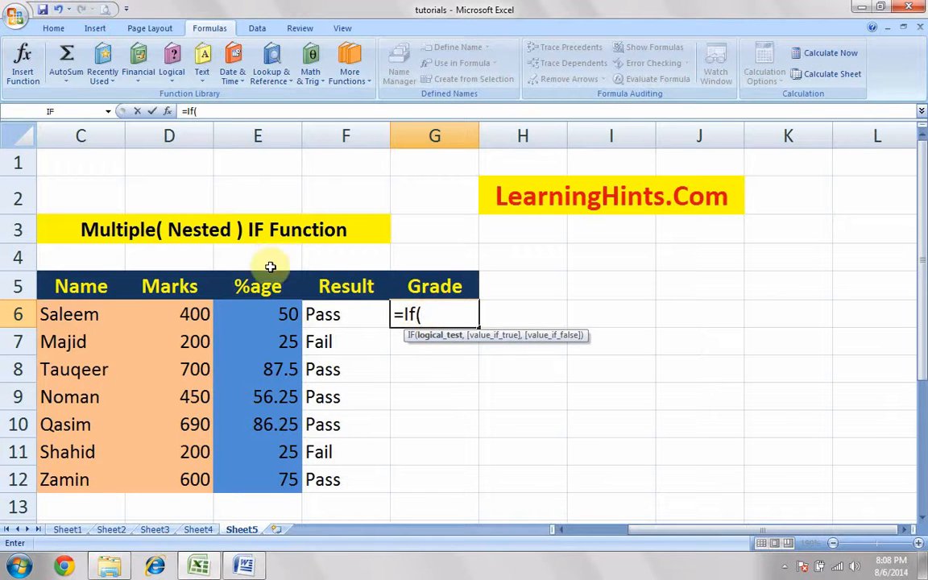
pyautogui.click(280, 313)
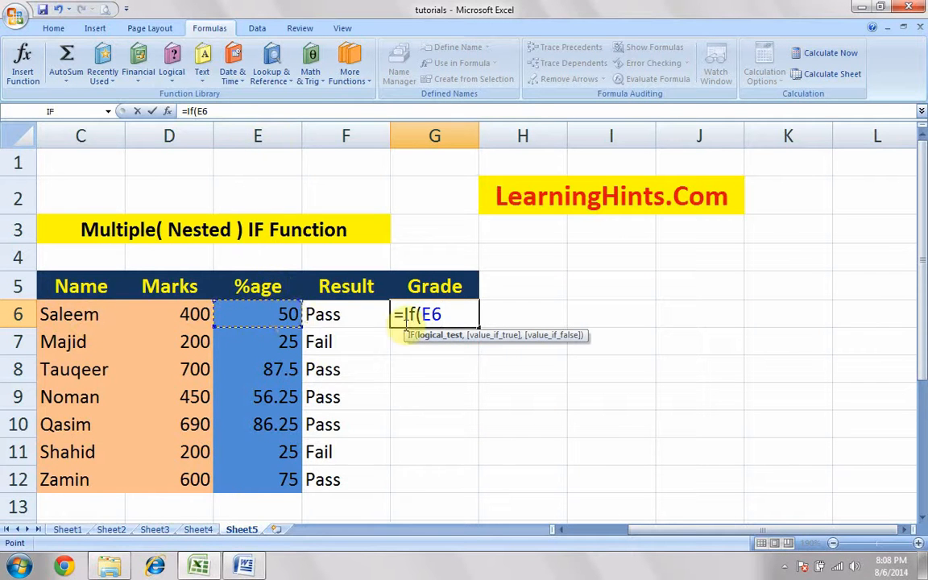
pyautogui.write('>=8')
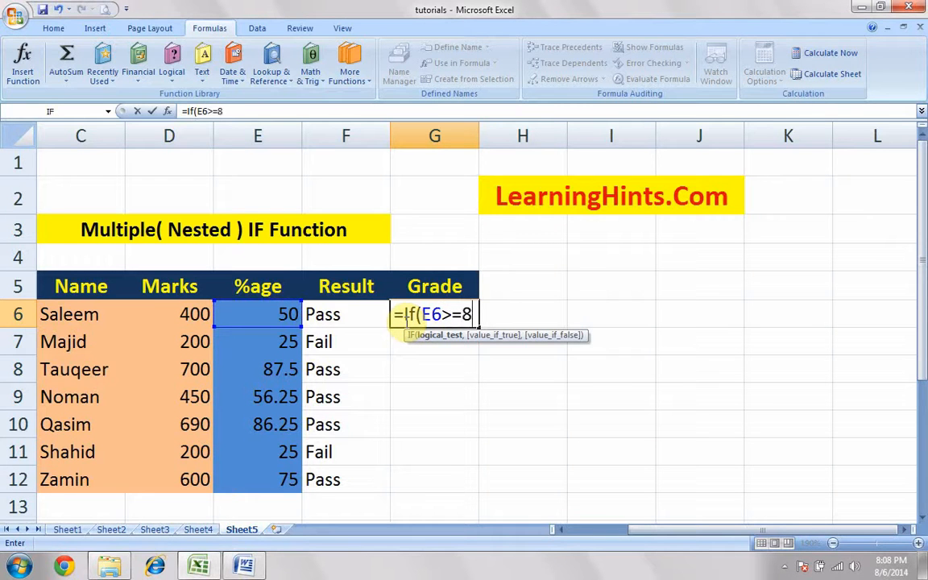
pyautogui.write('0,')
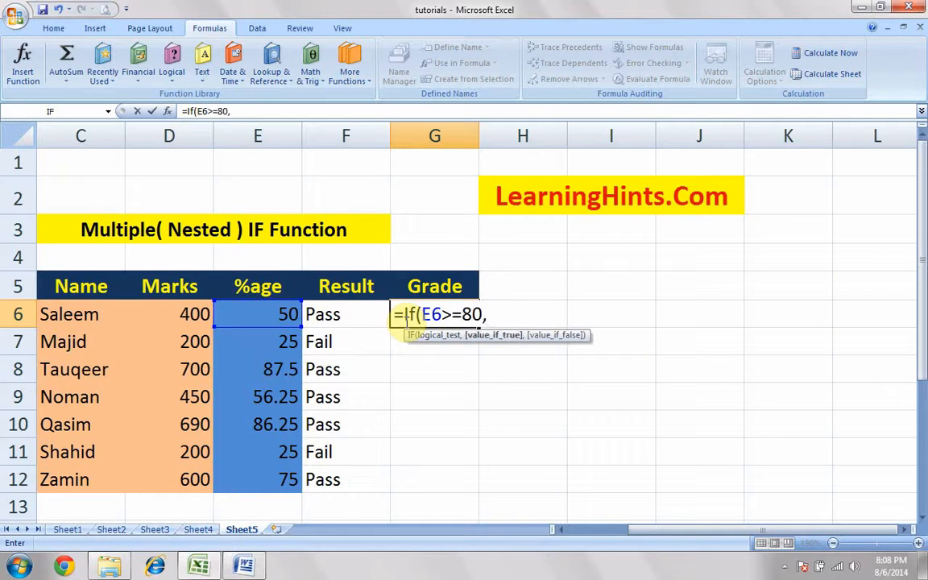
pyautogui.write('"A",')
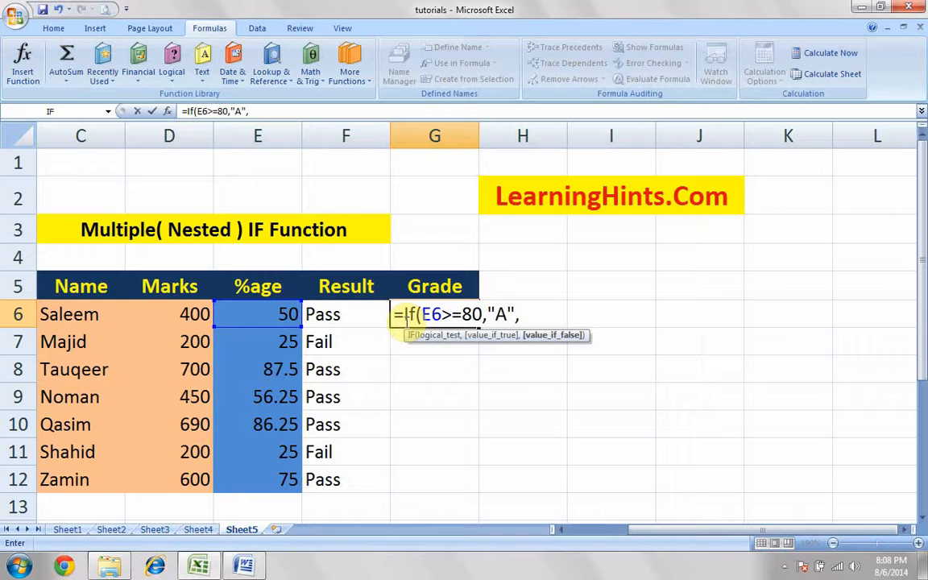
pyautogui.write('I')
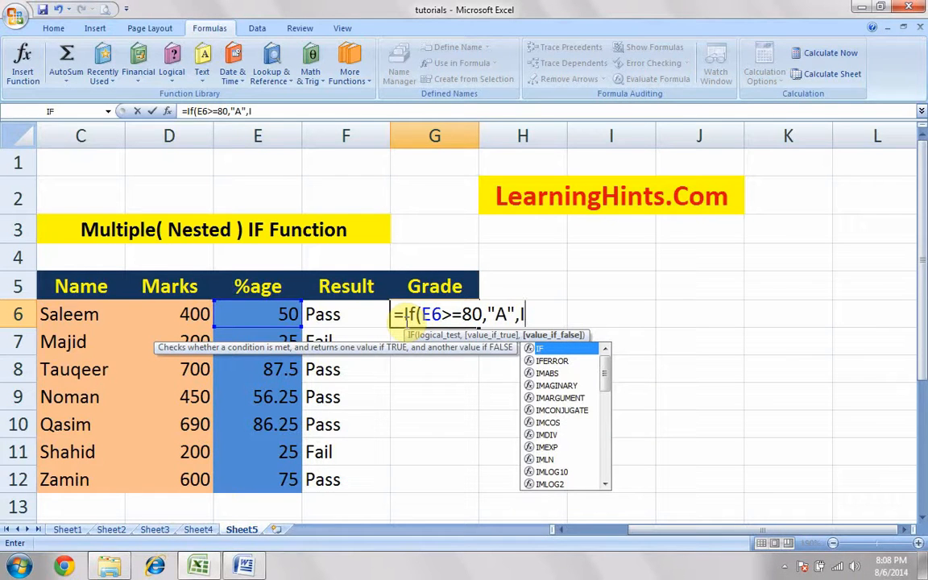
pyautogui.write('f')
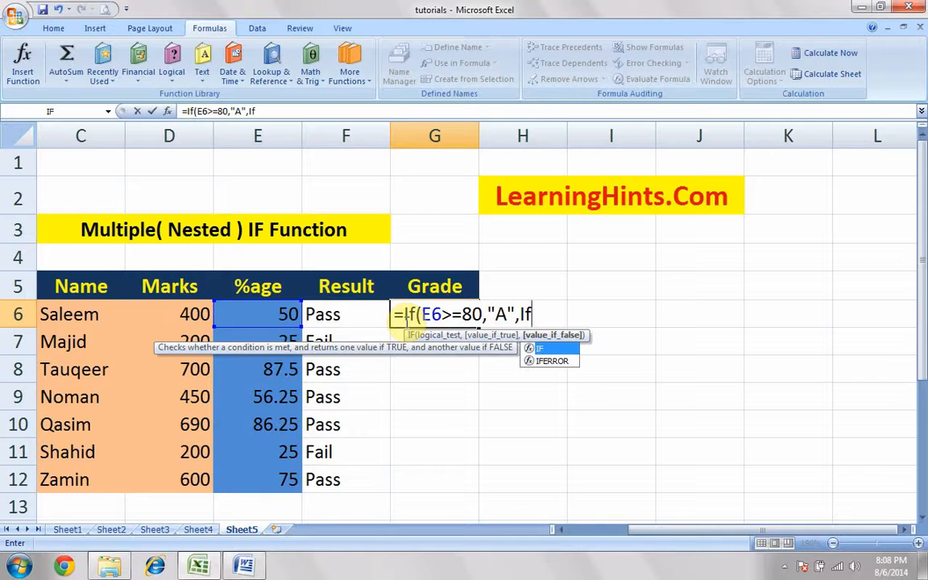
# Nest a second IF as the false argument in G6, testing E6>=70 and returning "B"
pyautogui.press('BackSpace')
pyautogui.press('BackSpace')
pyautogui.write('if(')
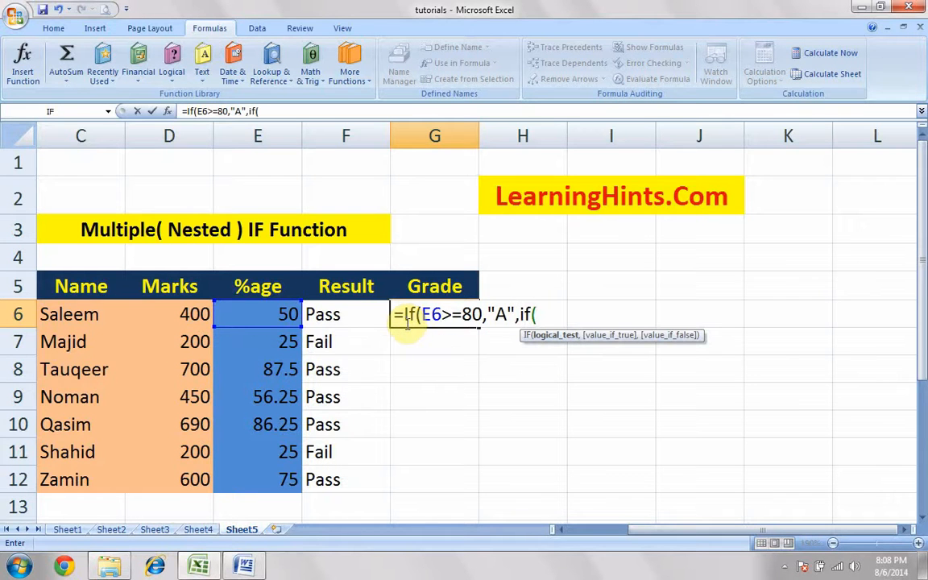
pyautogui.click(266, 316)
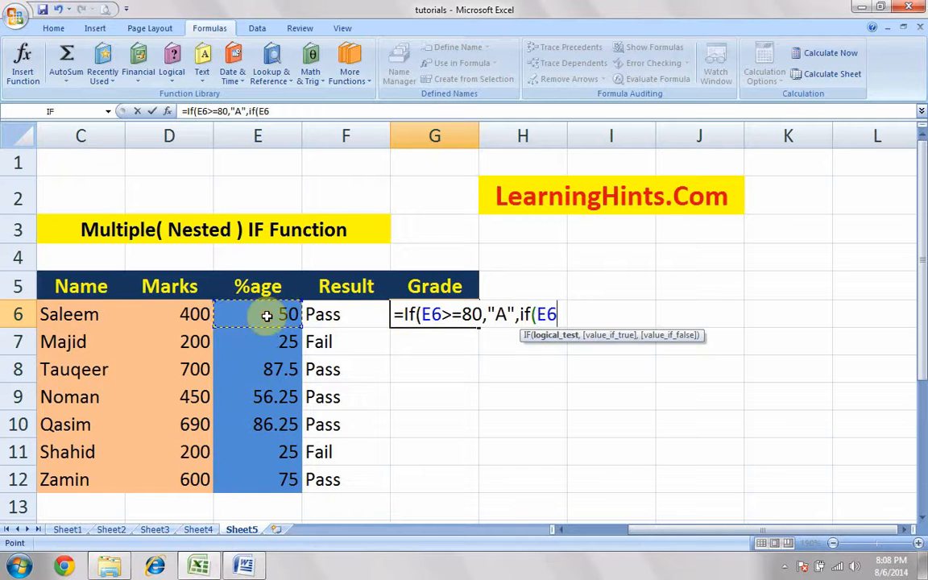
pyautogui.write('>=')
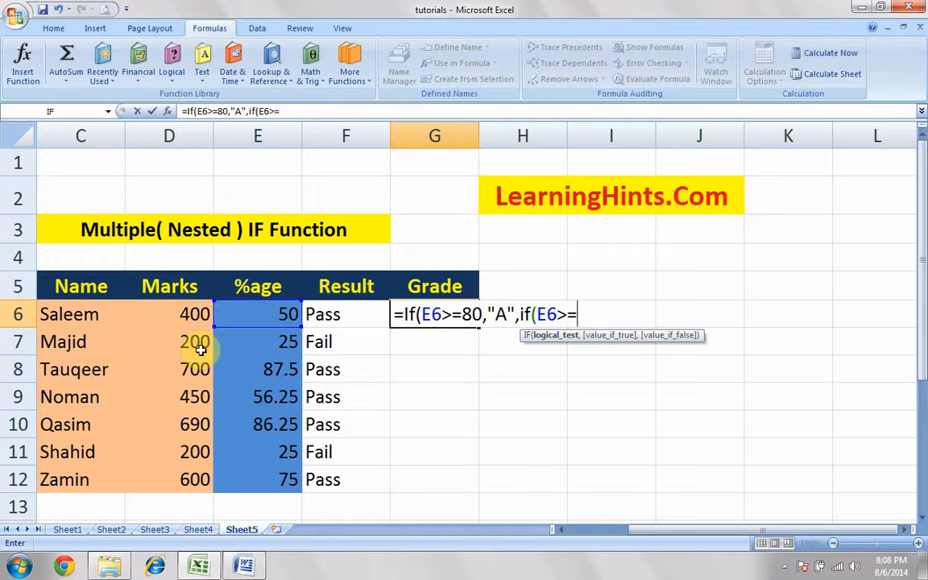
pyautogui.write('70,"')
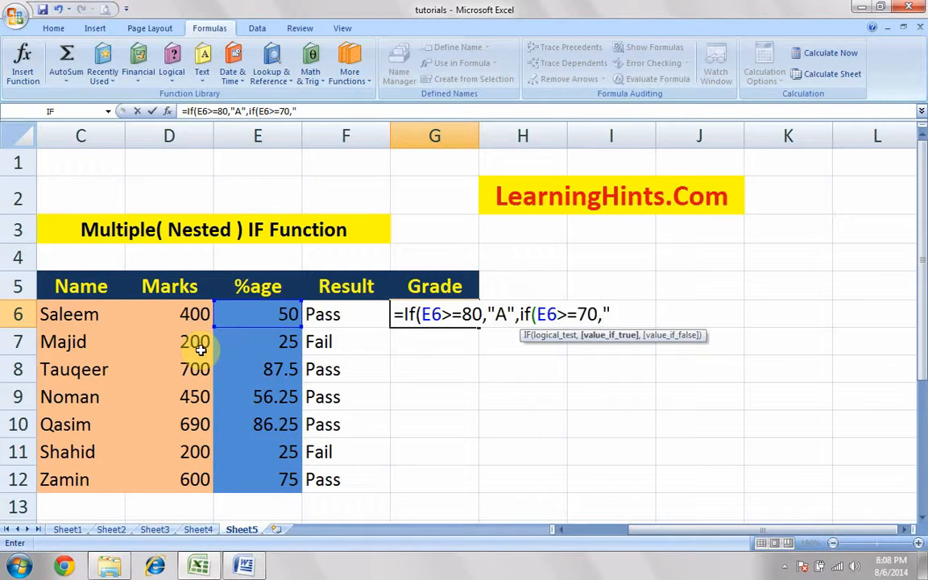
pyautogui.write('B",')
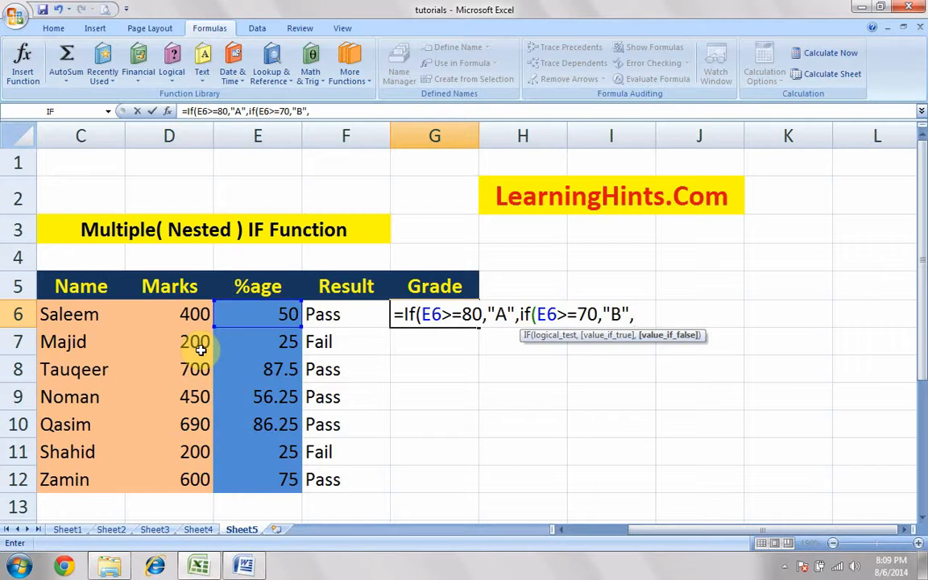
# Nest a third IF in the G6 formula, testing E6>=60 and returning "C"
pyautogui.write('if(')
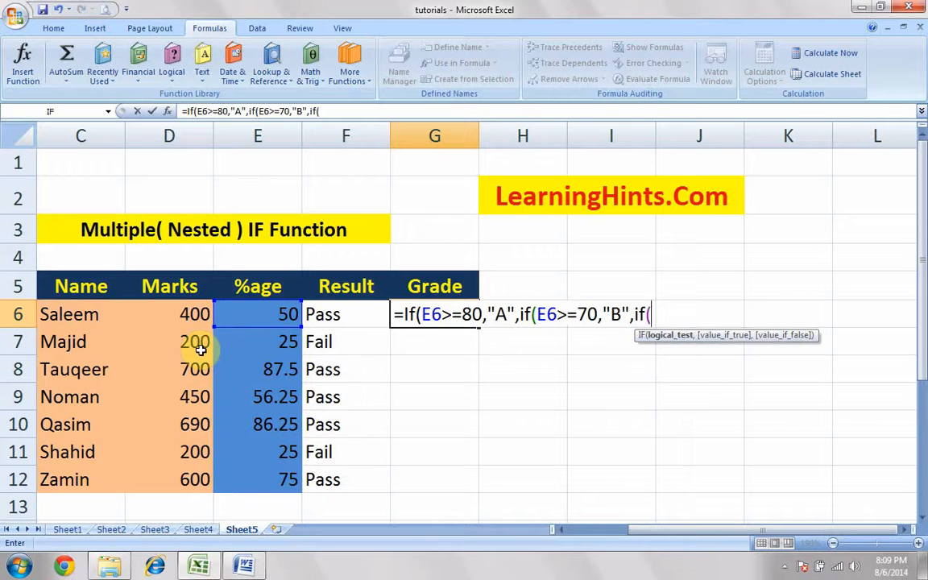
pyautogui.click(257, 315)
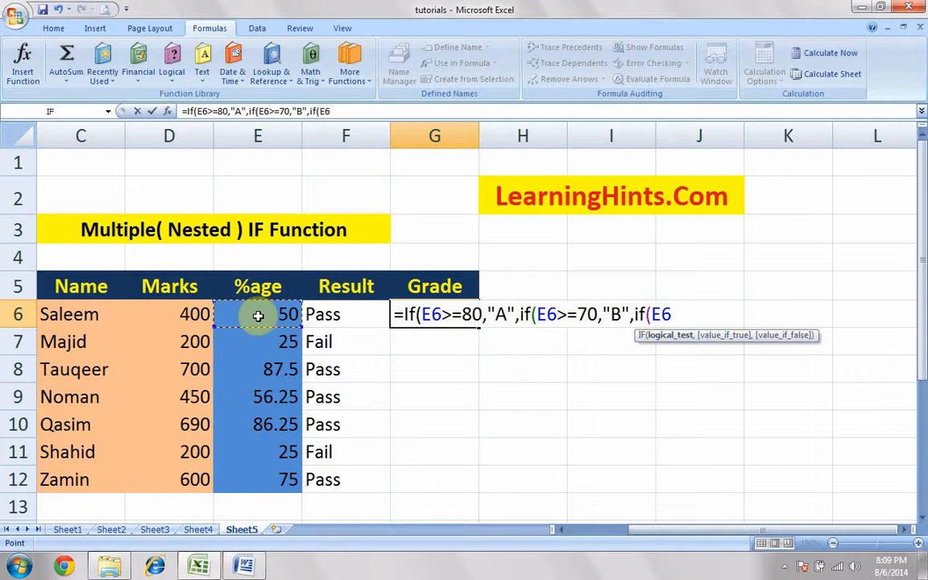
pyautogui.write('>=60,')
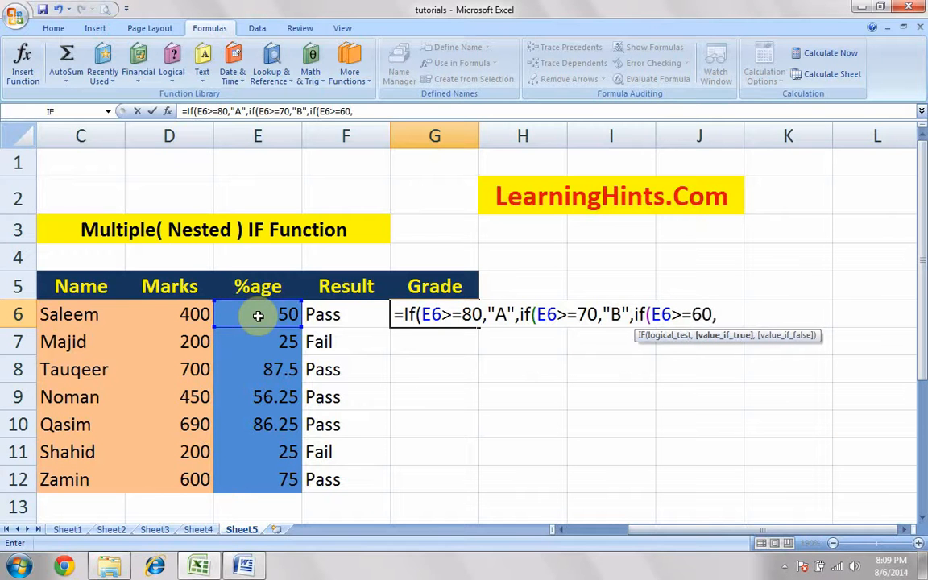
pyautogui.write('"C",i')
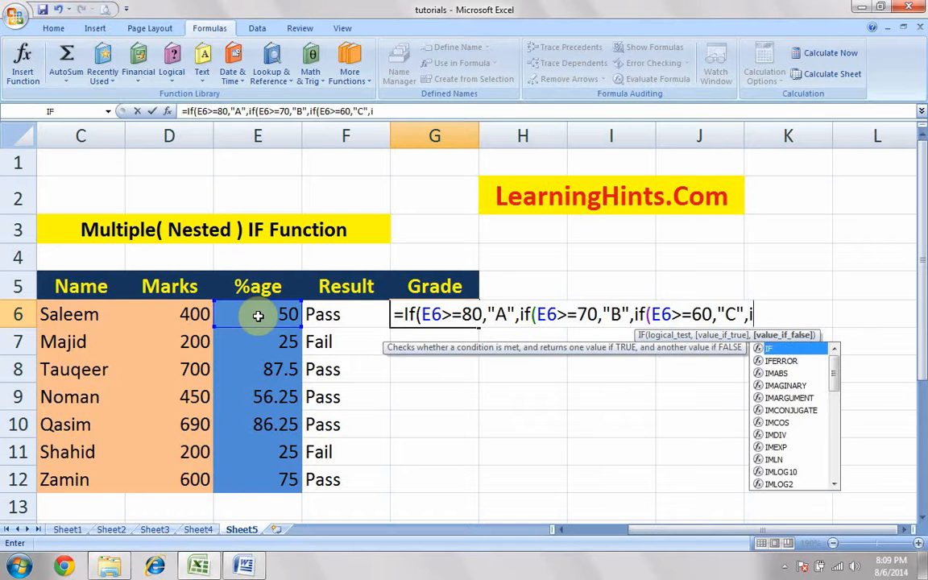
pyautogui.write('f(')
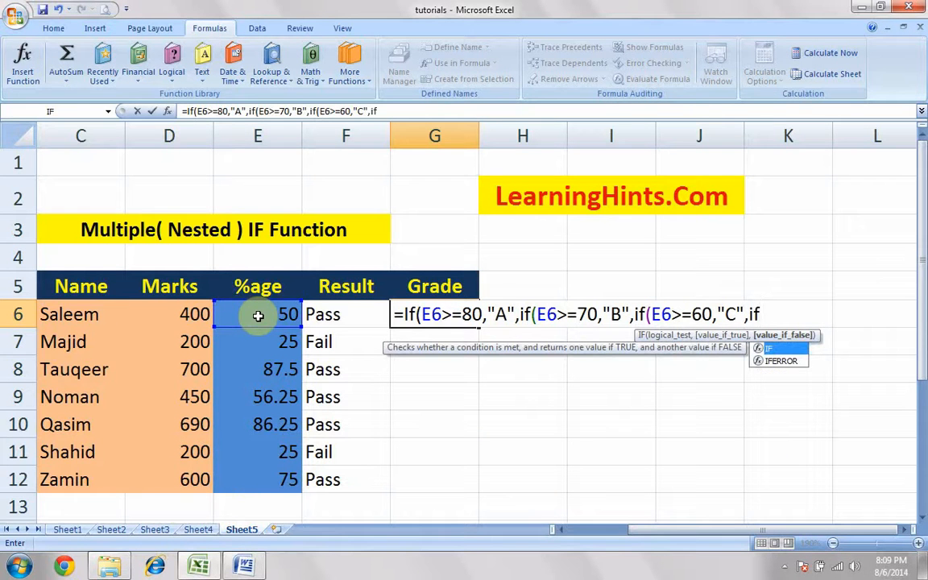
# Nest a fourth IF as the false argument in the G6 formula, testing E6>=50 and returning "d"
pyautogui.click(290, 314)
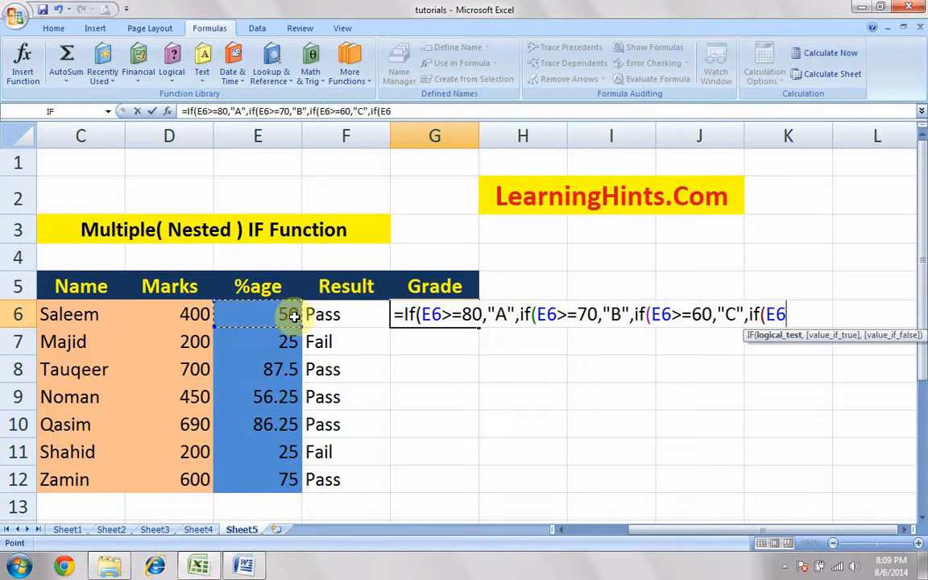
pyautogui.write('>=50')
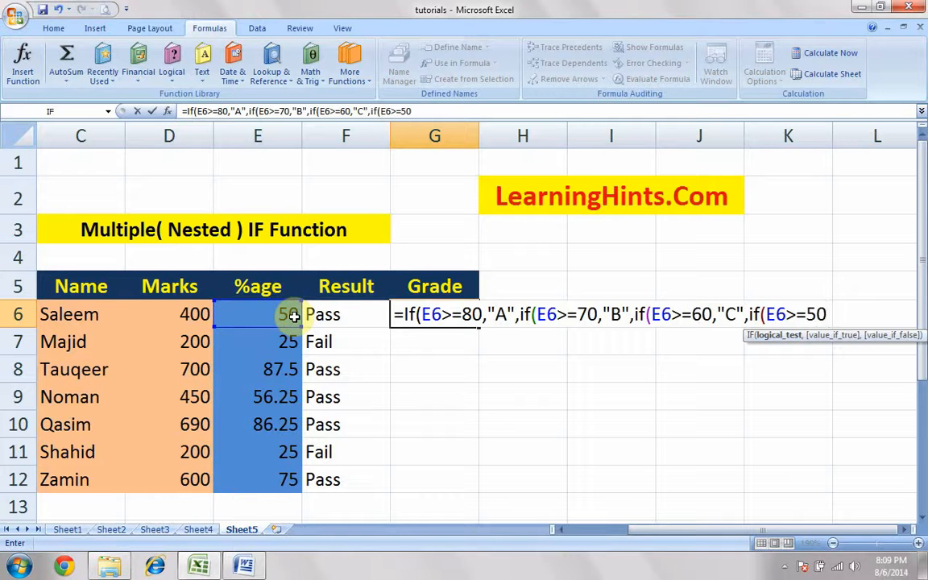
pyautogui.write(',"d')
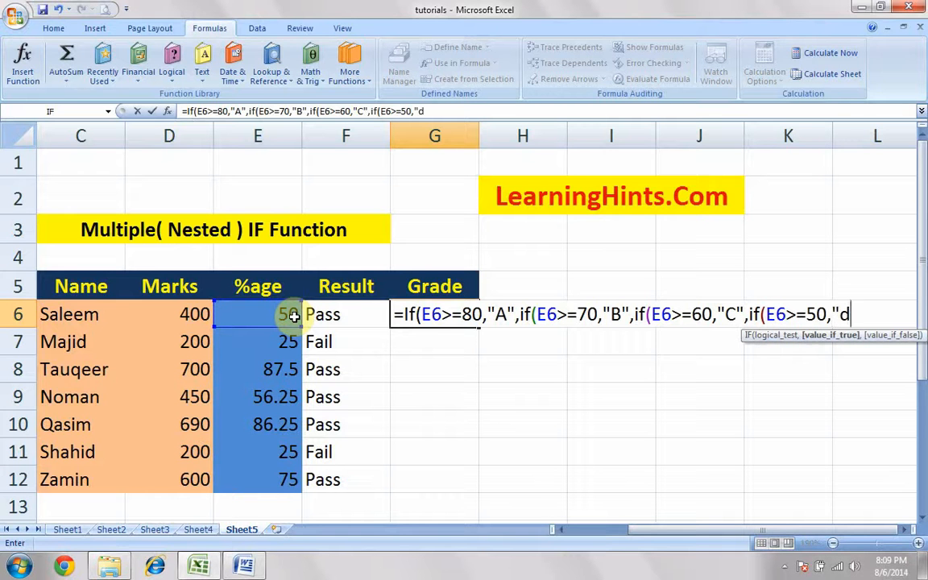
pyautogui.write('",i')
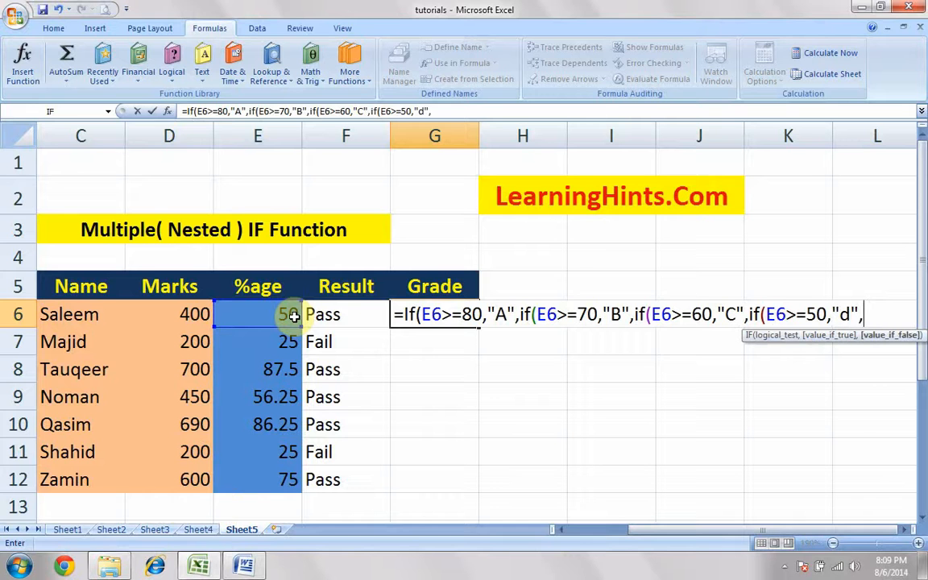
pyautogui.write('f(')
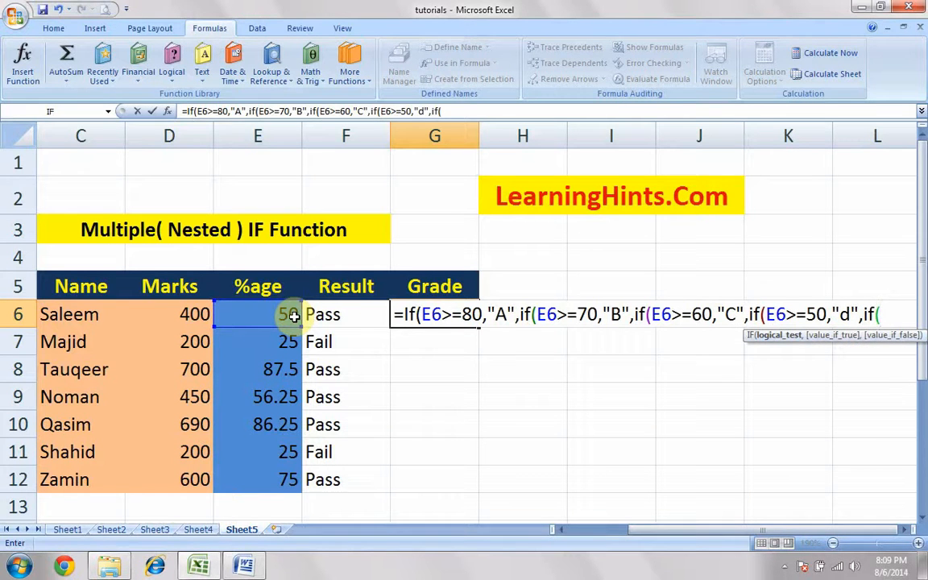
# Nest a fifth IF in the G6 formula, testing E6>=40 and returning "E"
pyautogui.click(288, 314)
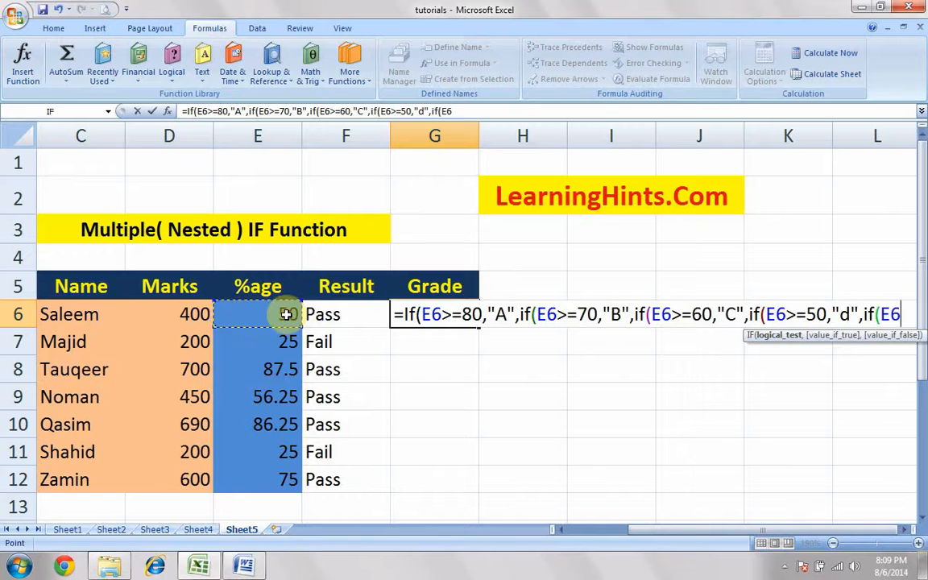
pyautogui.write('>=')
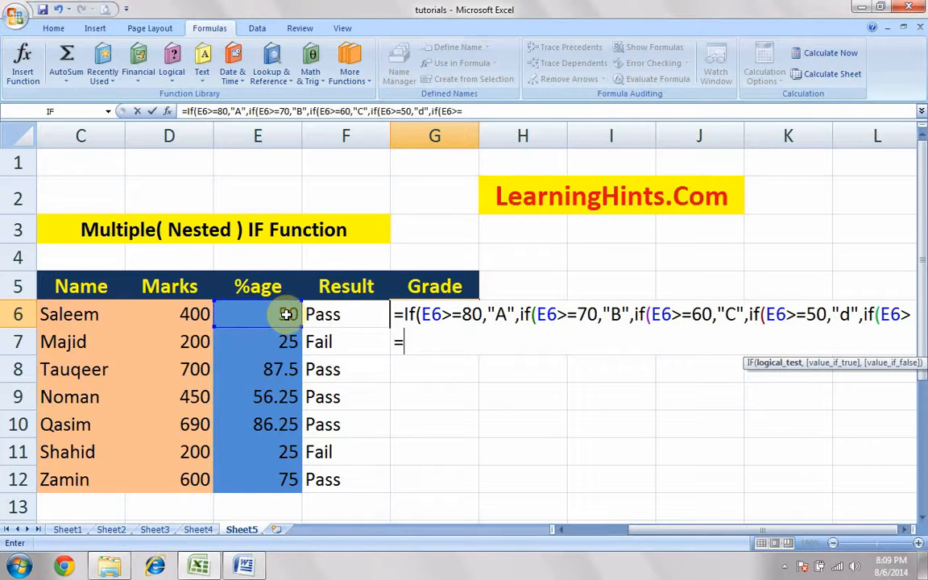
pyautogui.write('40,')
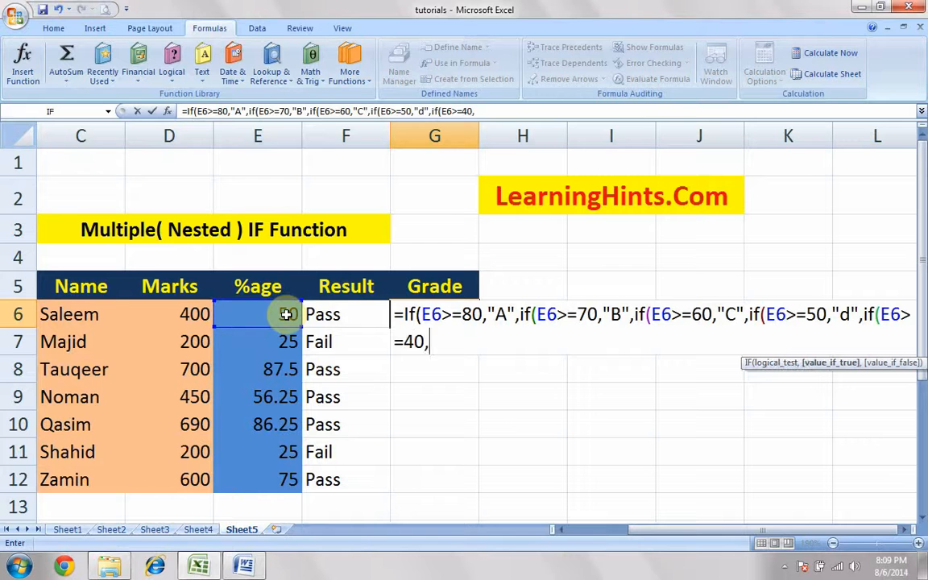
pyautogui.write('"E",')
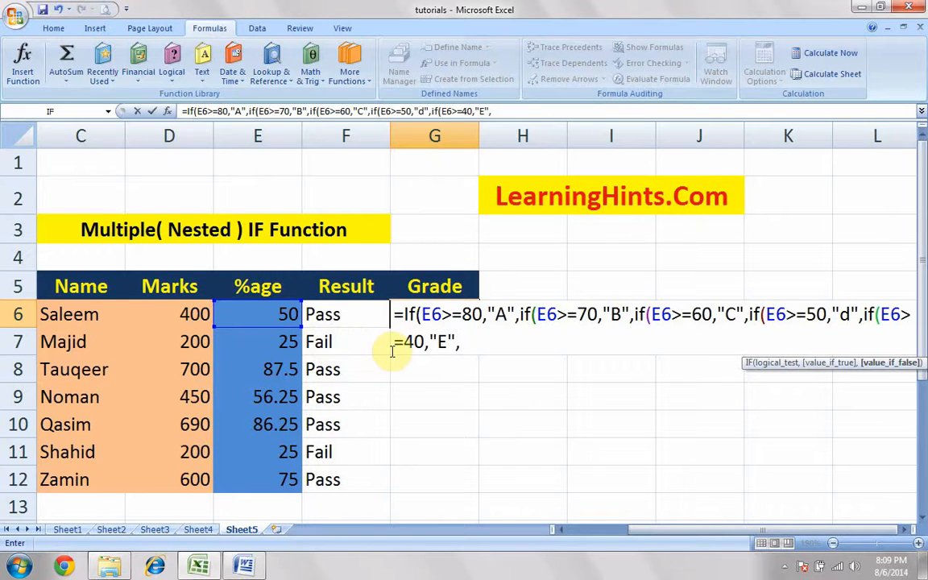
# Give the innermost IF in G6 the false value "Fail", close all five IF functions and enter the formula
pyautogui.write('"Fial')
pyautogui.press('BackSpace')
pyautogui.press('BackSpace')
pyautogui.press('BackSpace')
pyautogui.write('ail')
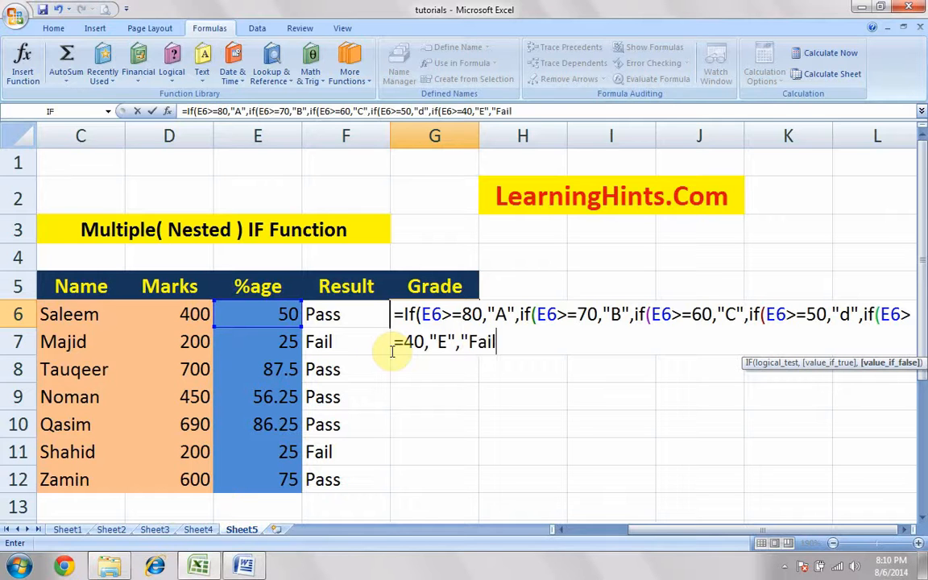
pyautogui.write('"')
pyautogui.write('))))')
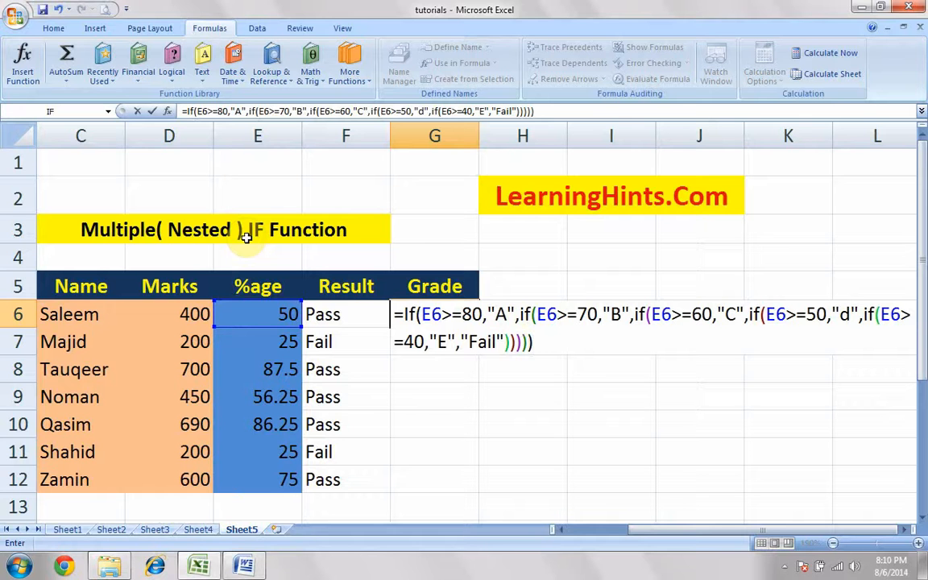
pyautogui.press('Return')
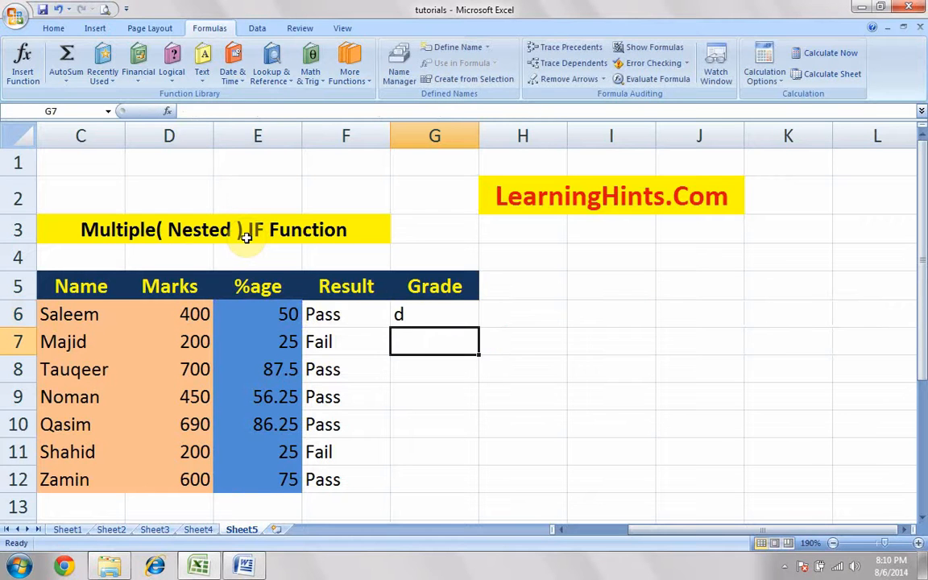
# Change the grade "d" in the G6 formula to "D" and fill the formula down through G12
pyautogui.click(440, 314)
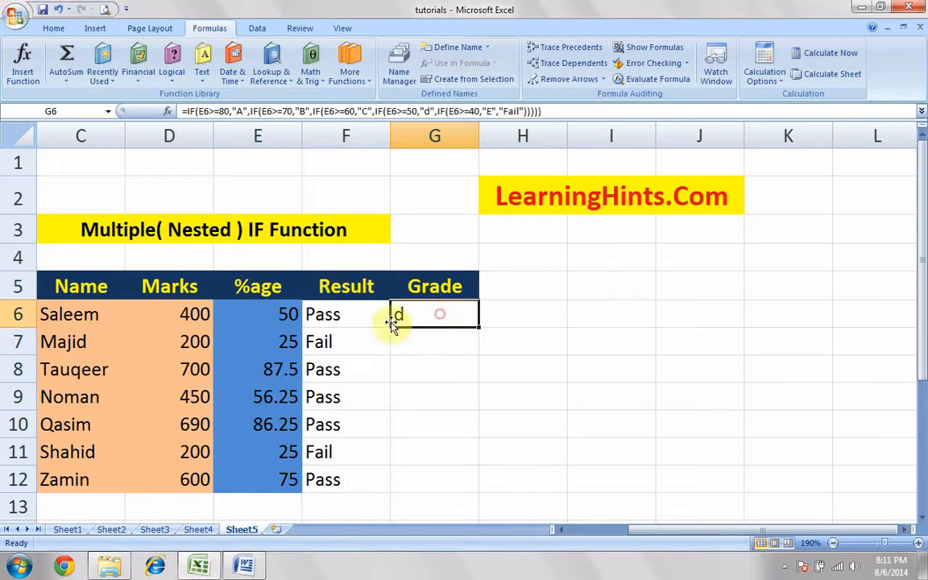
pyautogui.doubleClick(437, 311)
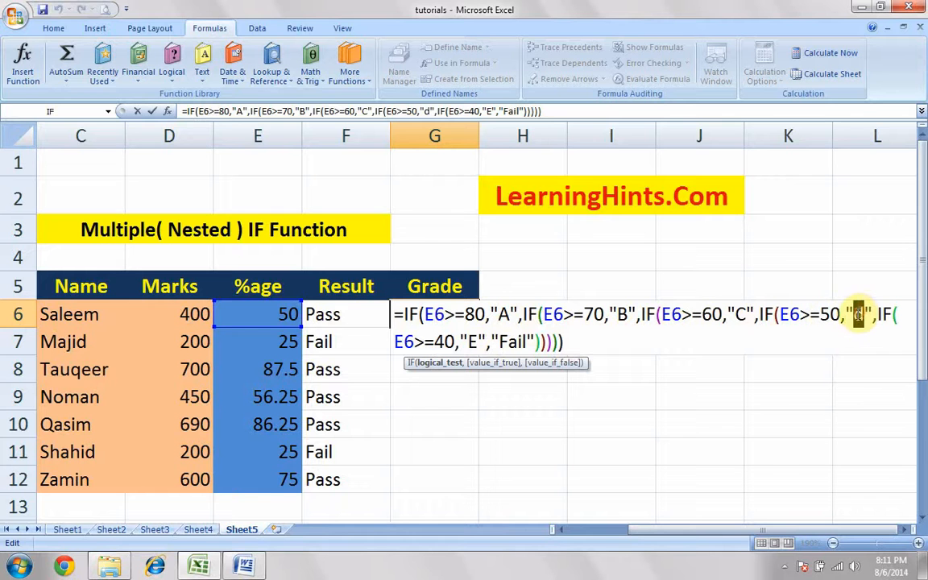
pyautogui.doubleClick(859, 315)
pyautogui.write('D')
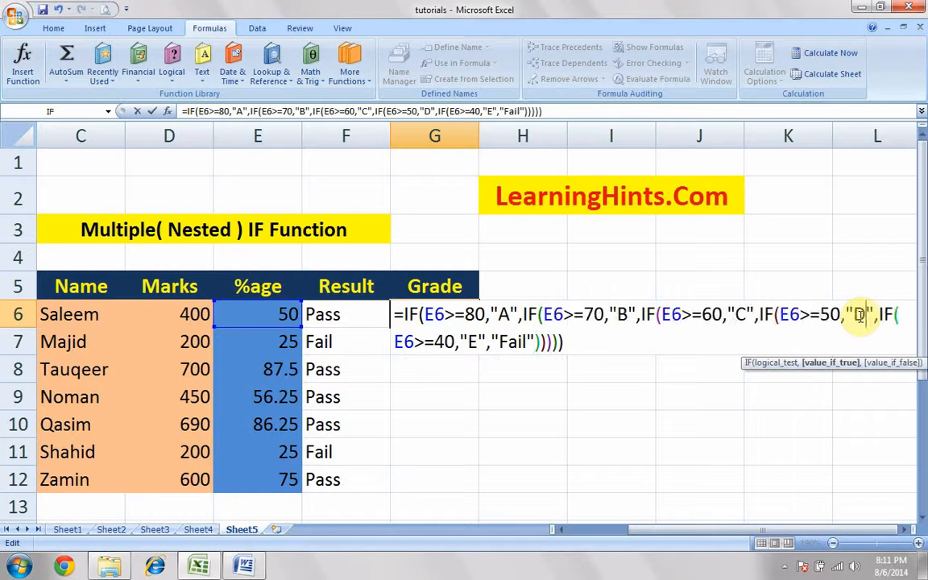
pyautogui.press('Return')
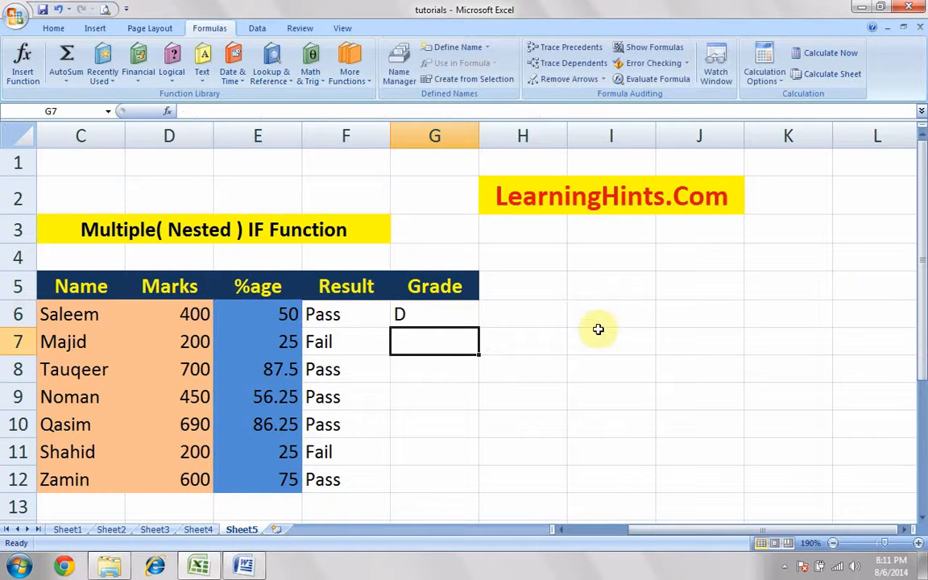
pyautogui.click(444, 317)
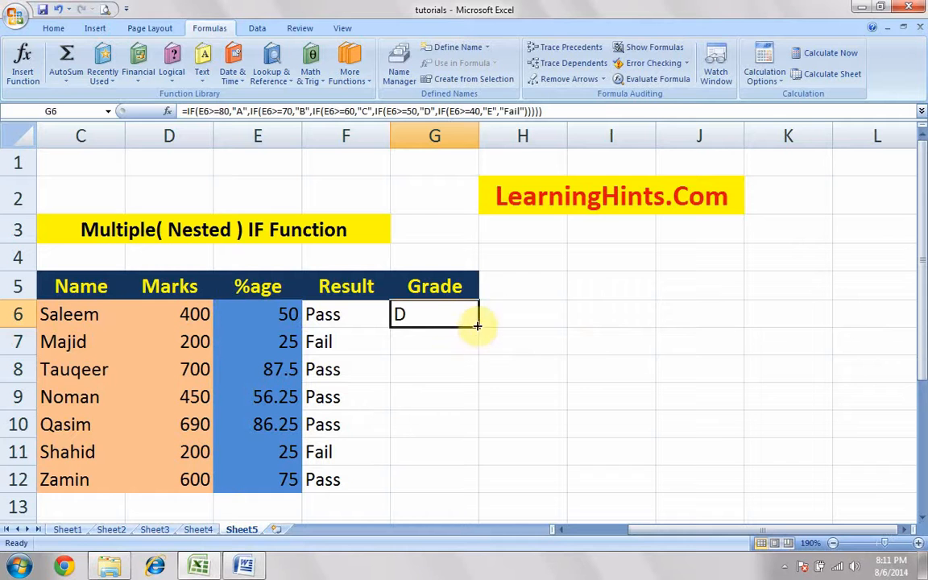
pyautogui.moveTo(477, 326); pyautogui.dragTo(485, 485)
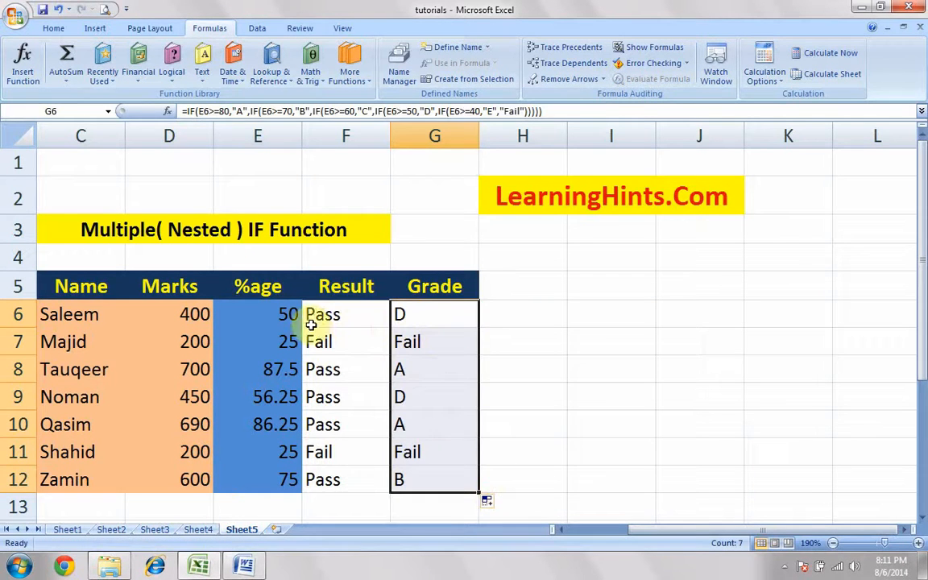
# Check the grades in rows 10 and 12 against their percentages, and compare the Result formula in F6 with the nested Grade formula in G6
pyautogui.click(242, 424)
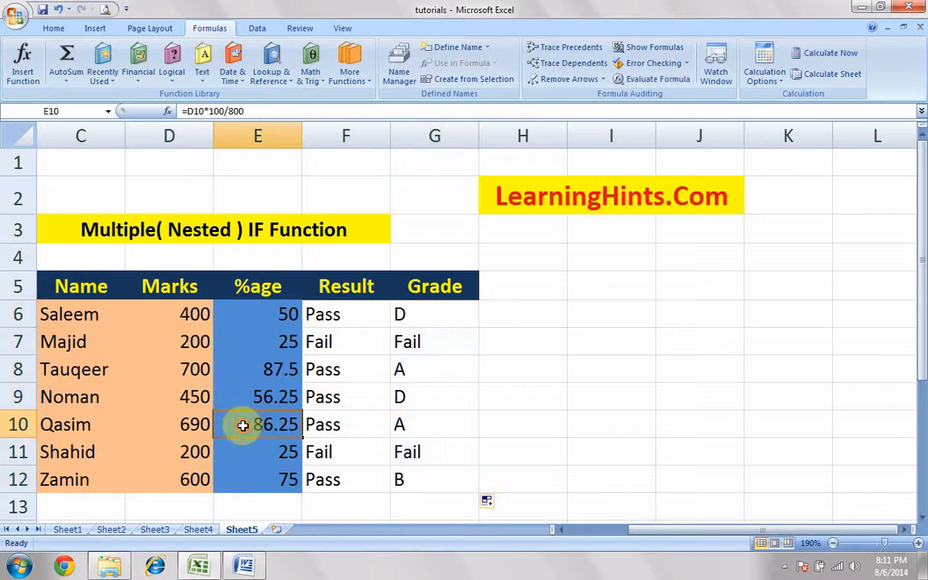
pyautogui.click(409, 425)
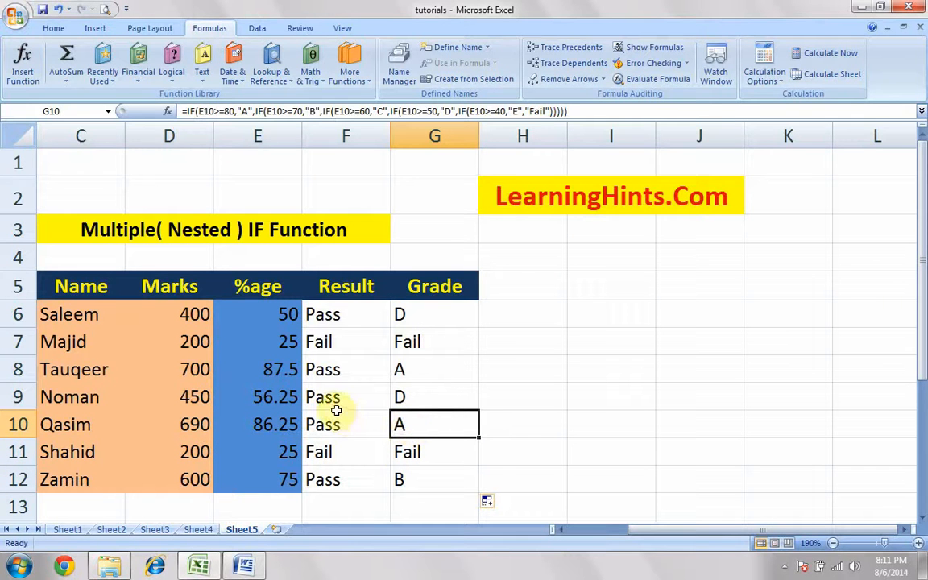
pyautogui.click(277, 484)
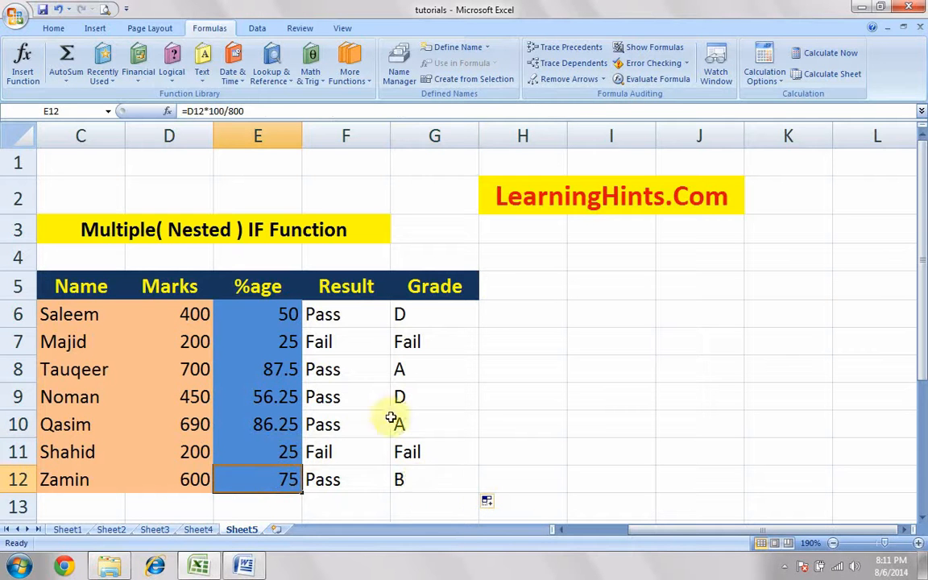
pyautogui.click(415, 476)
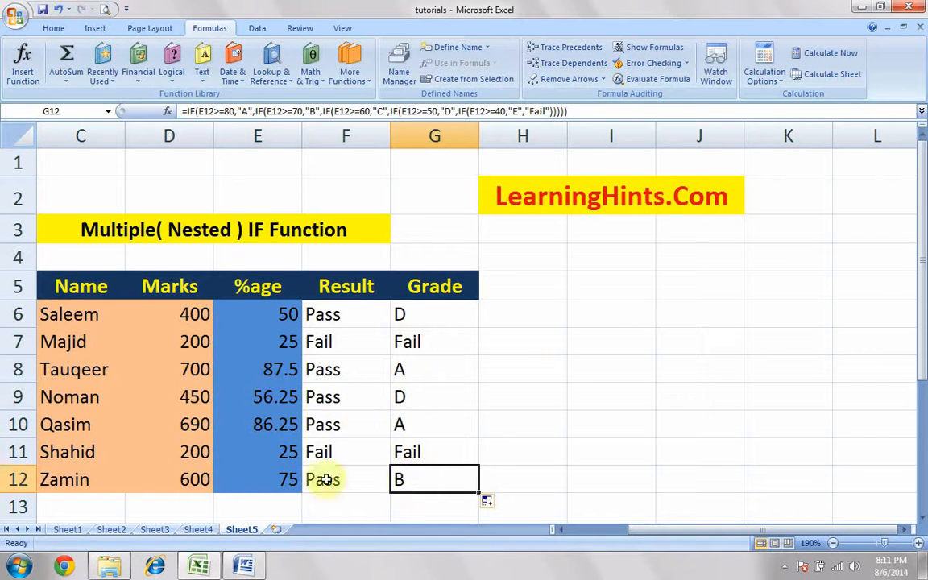
pyautogui.doubleClick(369, 315)
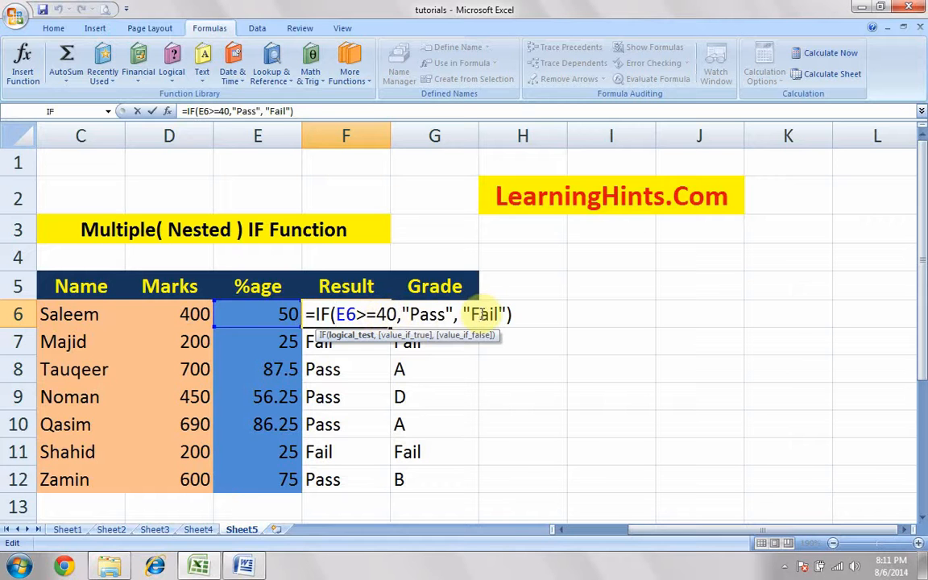
pyautogui.press('Return')
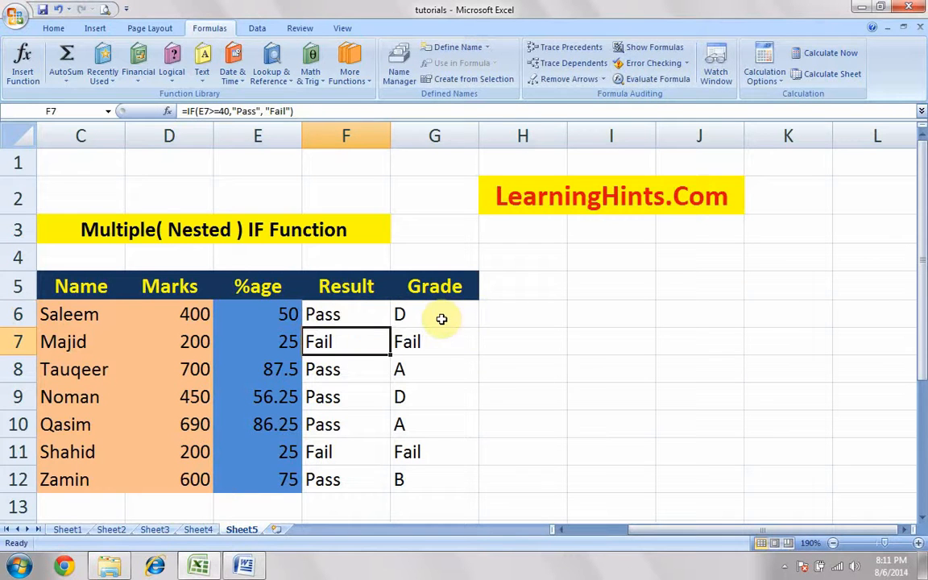
pyautogui.doubleClick(442, 316)
pyautogui.click(444, 315)
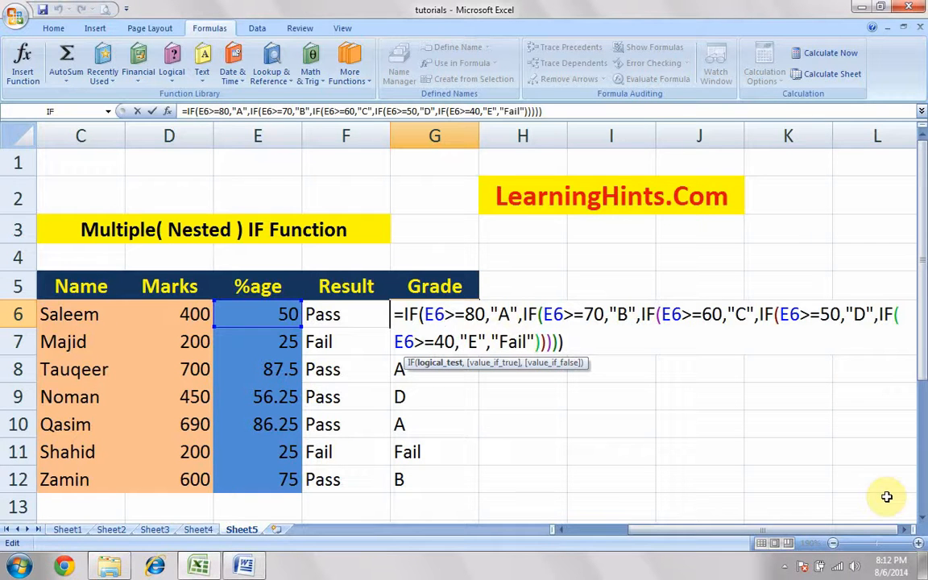
pyautogui.hotkey('ctrl', 'Return')
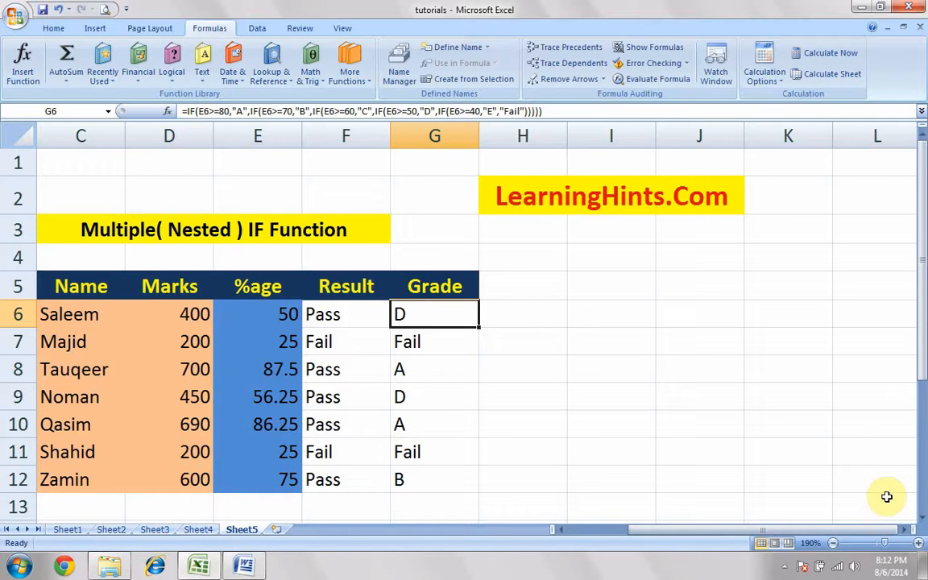
pyautogui.click(784, 567)
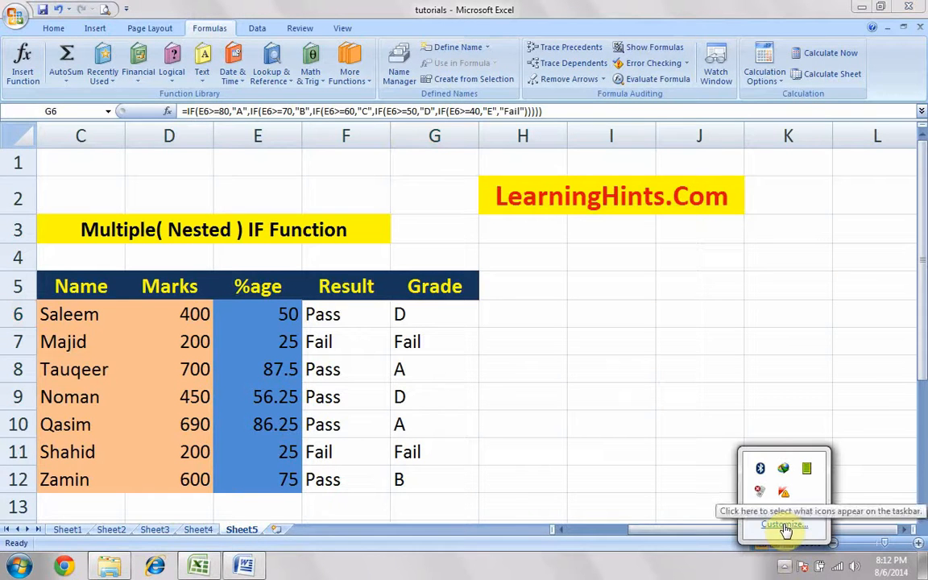
pyautogui.doubleClick(809, 472)
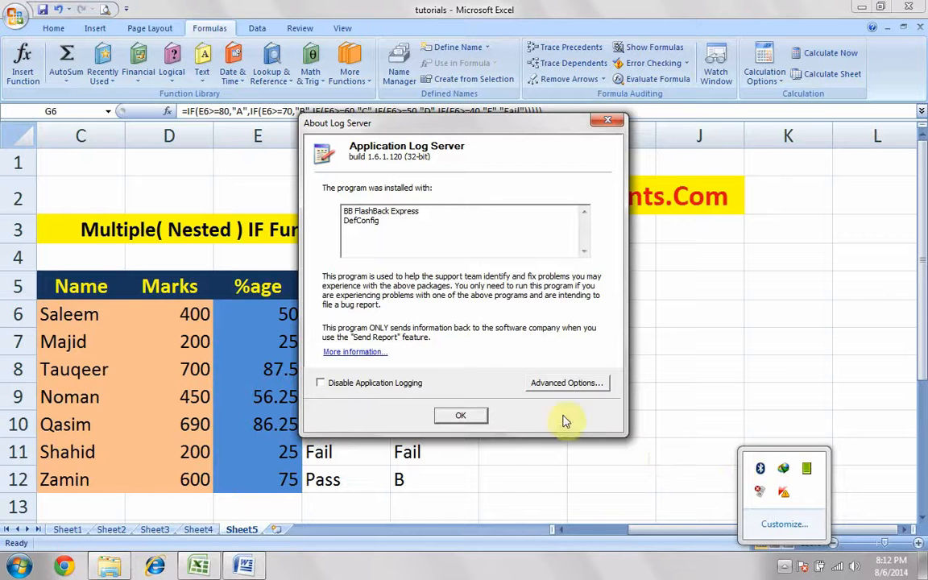
pyautogui.click(471, 416)
pyautogui.click(251, 533)
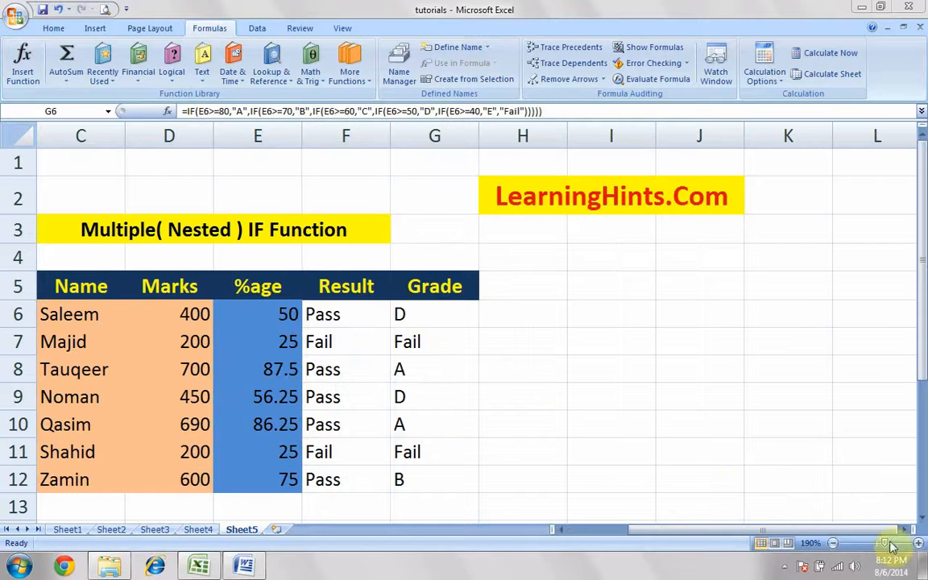